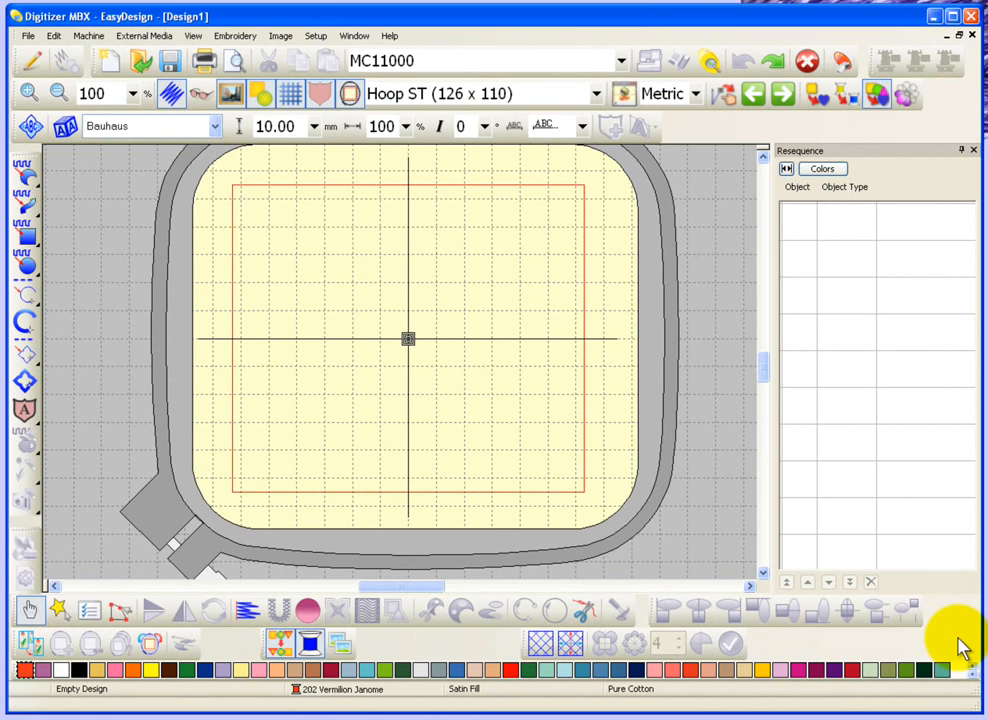
- Draw a nearly horizontal satin border line about four grid squares long in the upper-left part of the hoop
{"action": "left_click", "coordinate": [25, 321]}
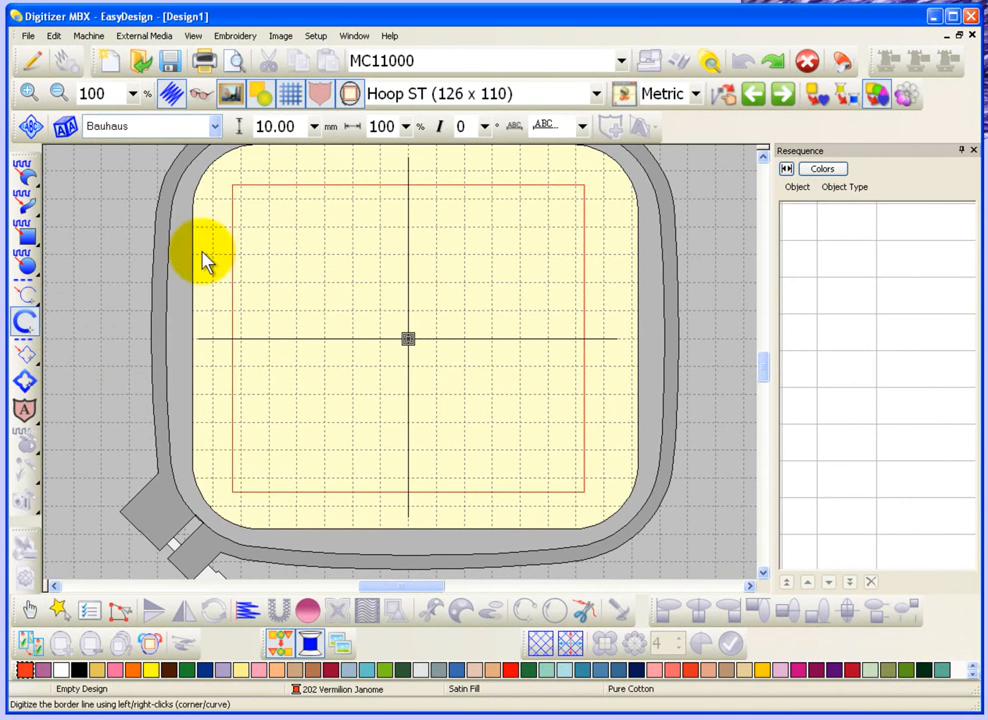
{"action": "left_click", "coordinate": [276, 305]}
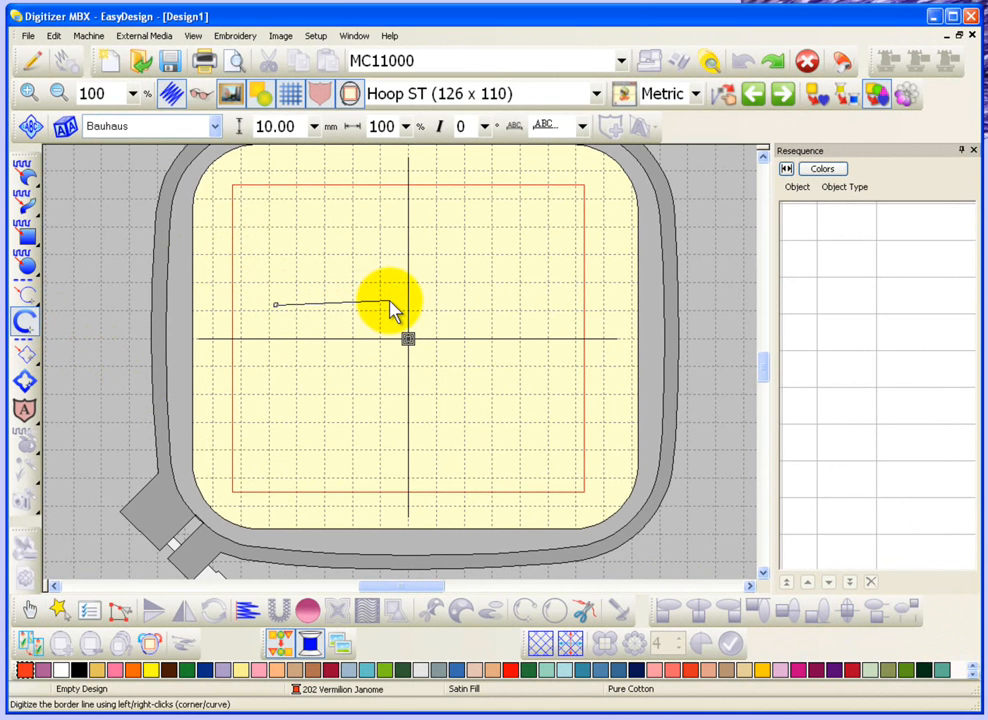
{"action": "key", "text": "Return"}
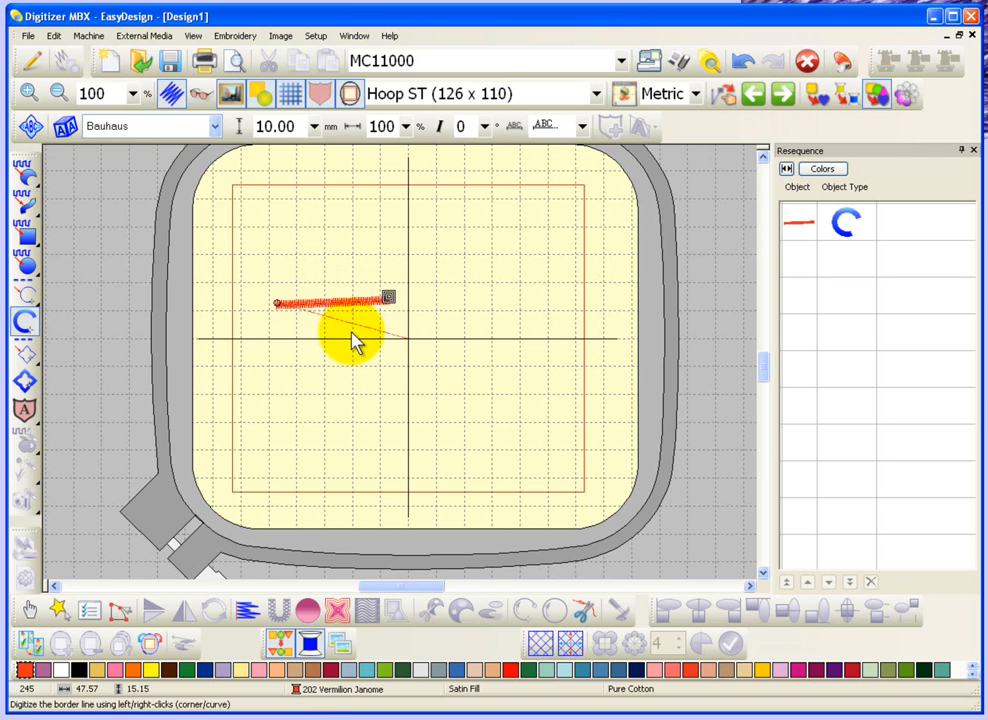
- Draw a short slanted satin border line just above the middle of the long one
{"action": "key", "text": "z"}
{"action": "left_click_drag", "start_coordinate": [261, 280], "coordinate": [431, 323]}
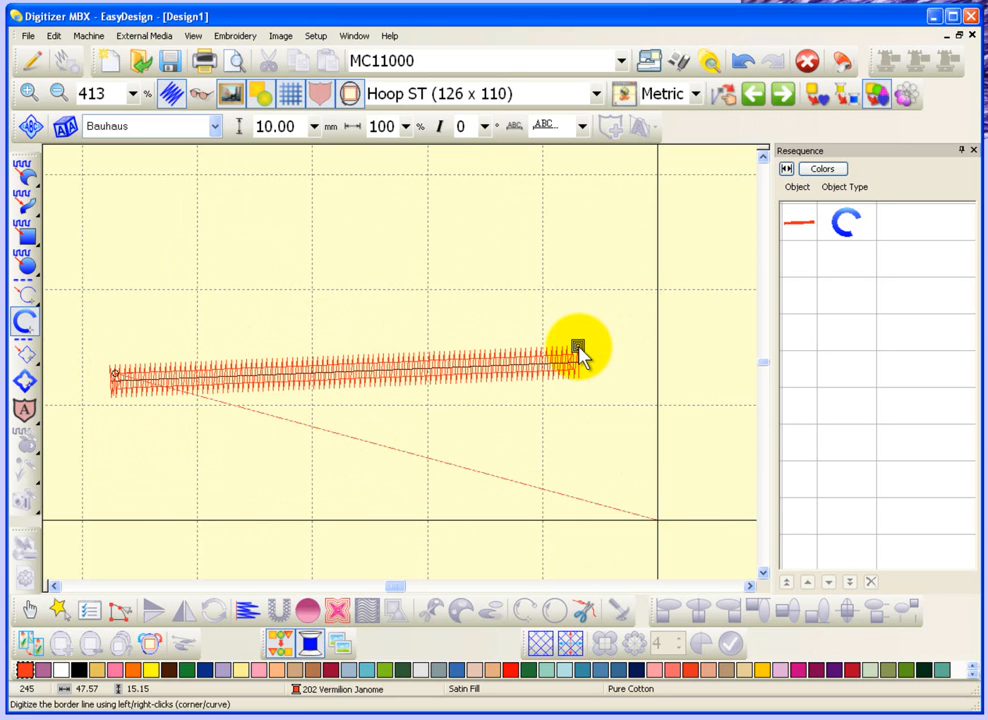
{"action": "left_click", "coordinate": [323, 333]}
{"action": "left_click", "coordinate": [372, 210]}
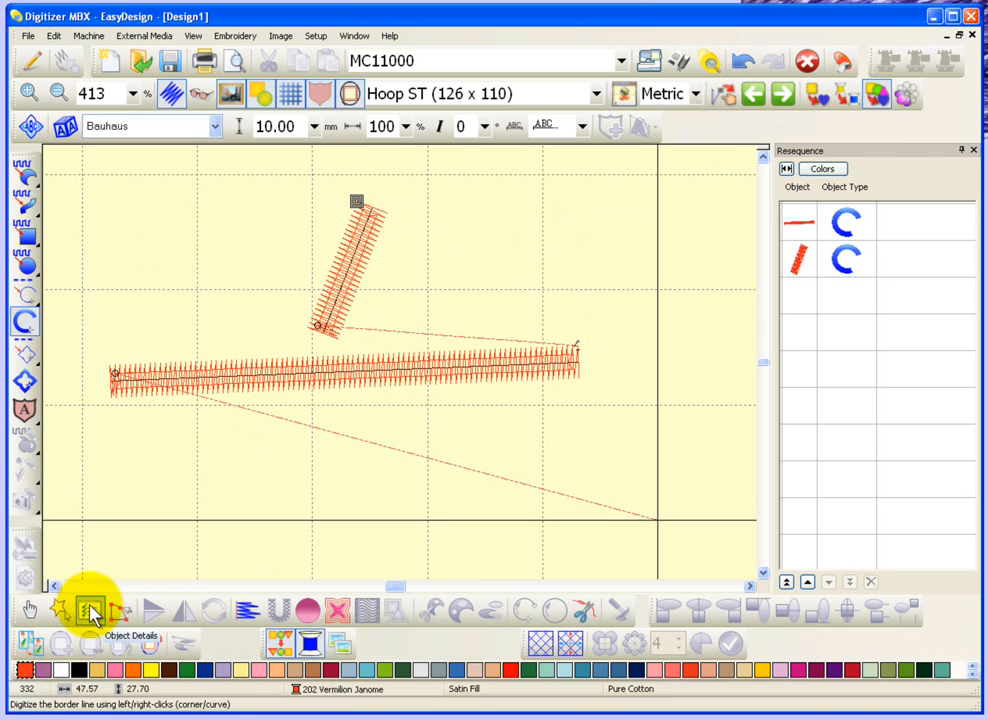
- Reshape the long line by moving its stitch end point to mid-line and back to its right end
{"action": "left_click", "coordinate": [119, 610]}
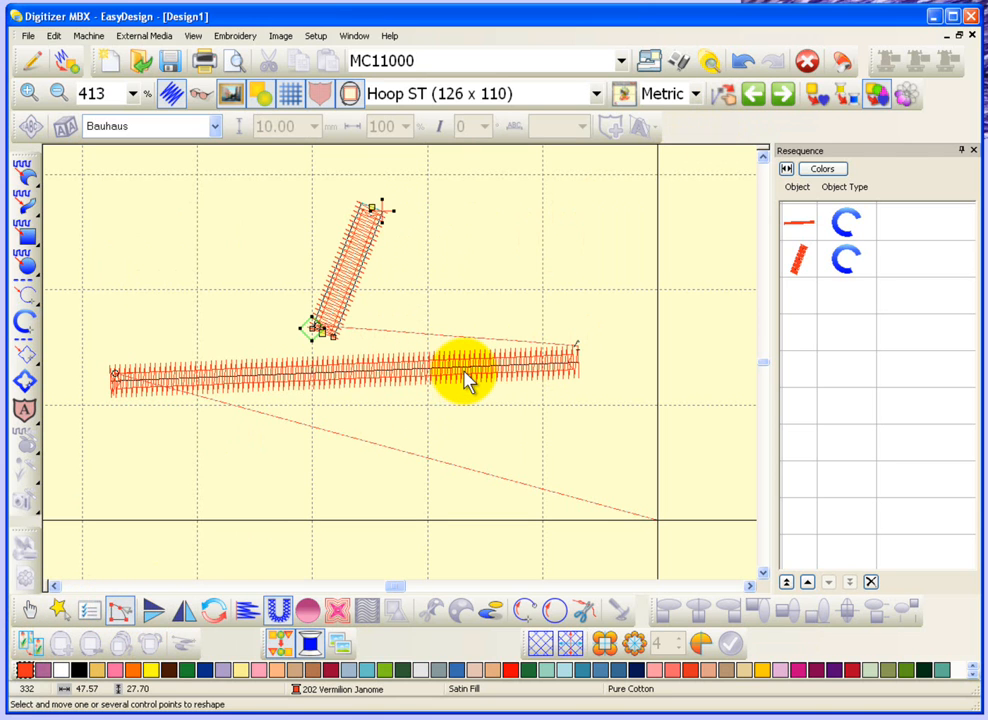
{"action": "left_click", "coordinate": [502, 376]}
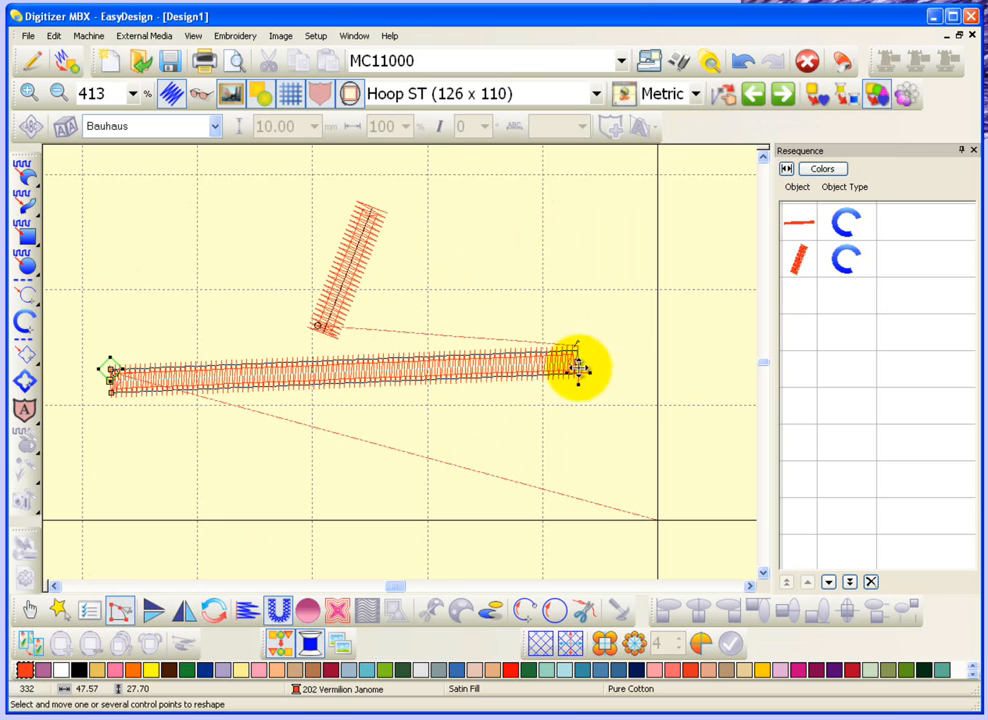
{"action": "mouse_move", "coordinate": [583, 373]}
{"action": "left_mouse_down"}
{"action": "mouse_move", "coordinate": [394, 397]}
{"action": "mouse_move", "coordinate": [337, 360]}
{"action": "left_mouse_up"}
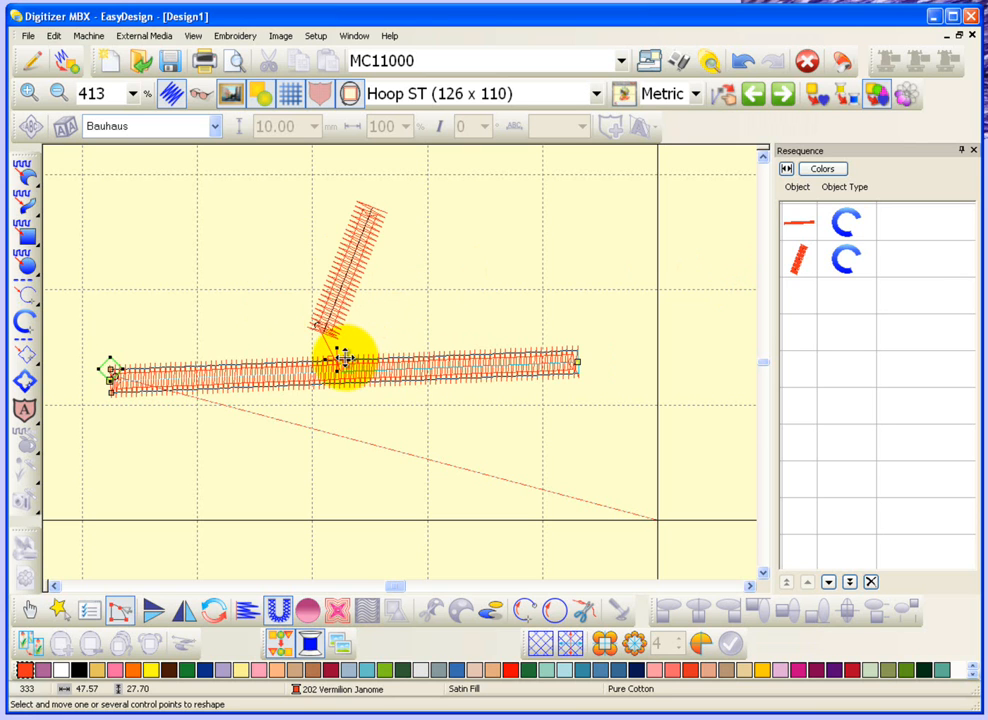
{"action": "left_click_drag", "start_coordinate": [357, 357], "coordinate": [580, 348]}
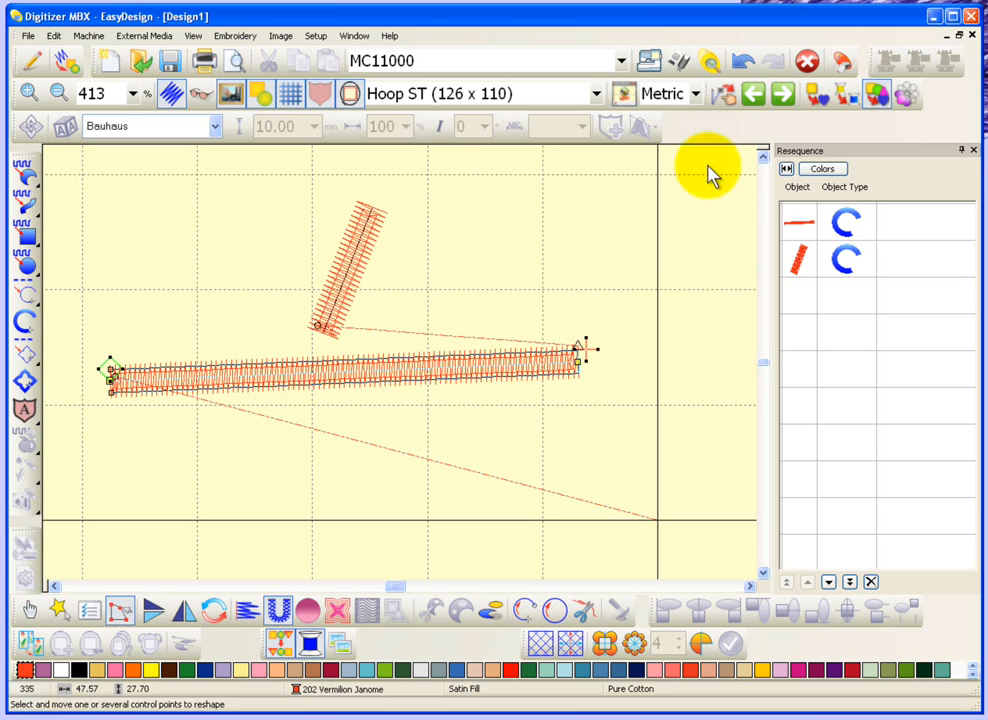
- Select both satin lines and delete them from the design
{"action": "left_click", "coordinate": [32, 610]}
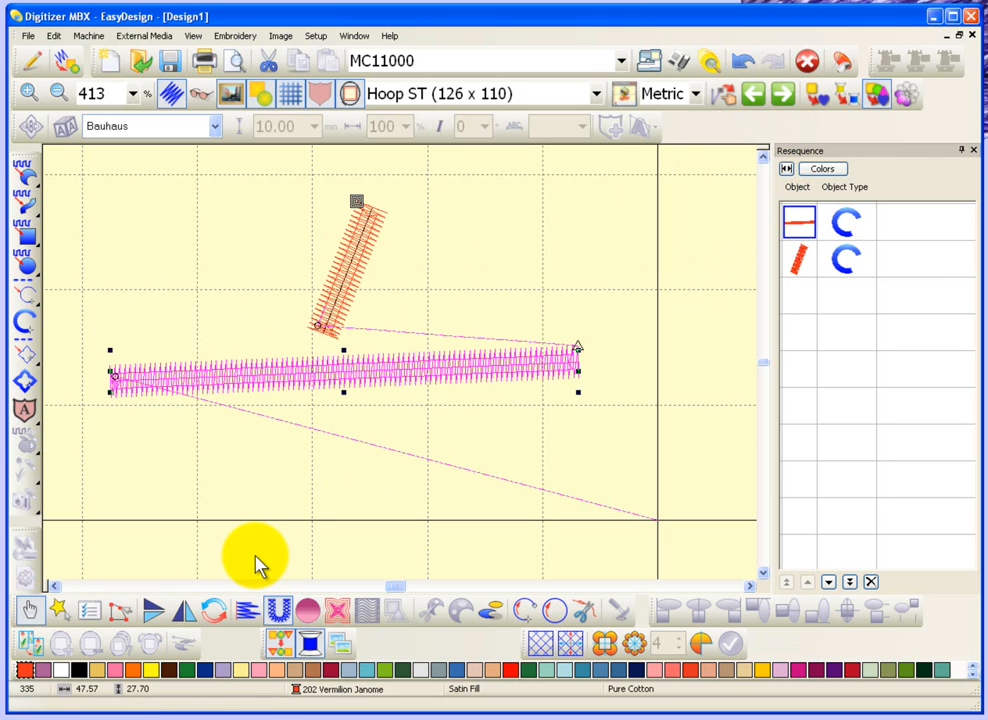
{"action": "key", "text": "ctrl+a"}
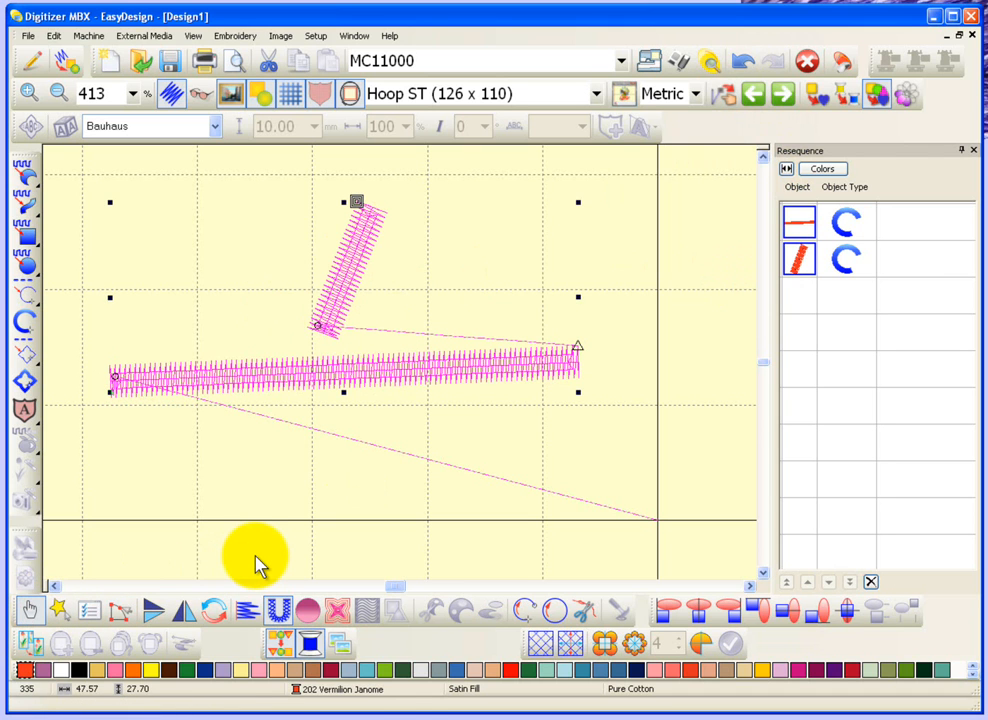
{"action": "key", "text": "Delete"}
- Draw a new horizontal satin border line a little over three grid squares long, above and left of the hoop centre
{"action": "left_click", "coordinate": [23, 322]}
{"action": "left_click", "coordinate": [170, 336]}
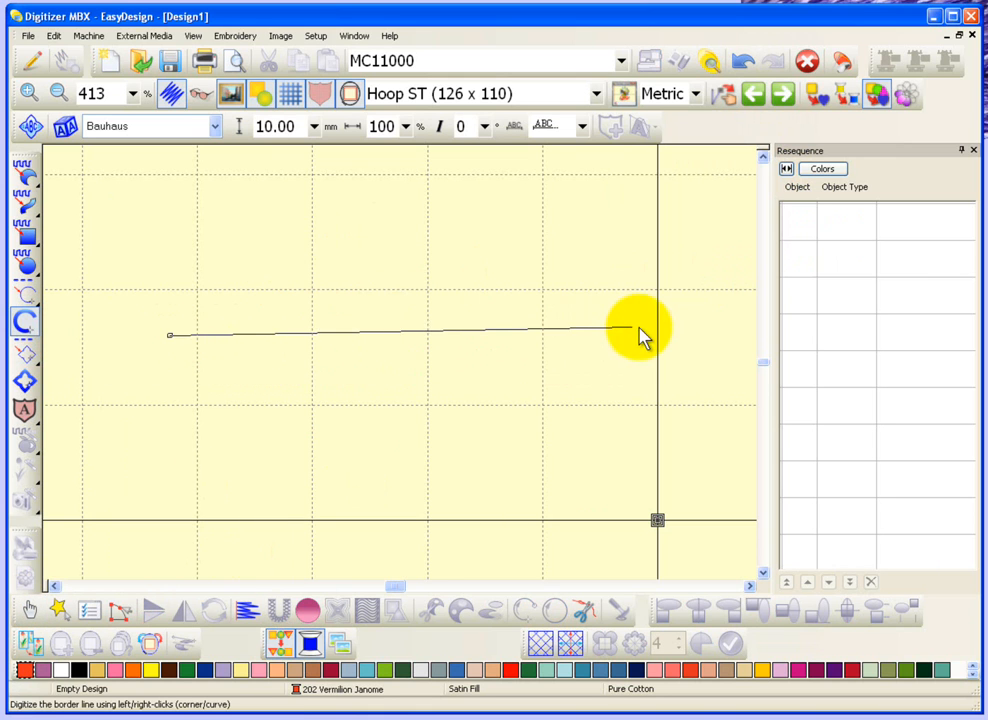
{"action": "left_click", "coordinate": [552, 335]}
{"action": "key", "text": "Return"}
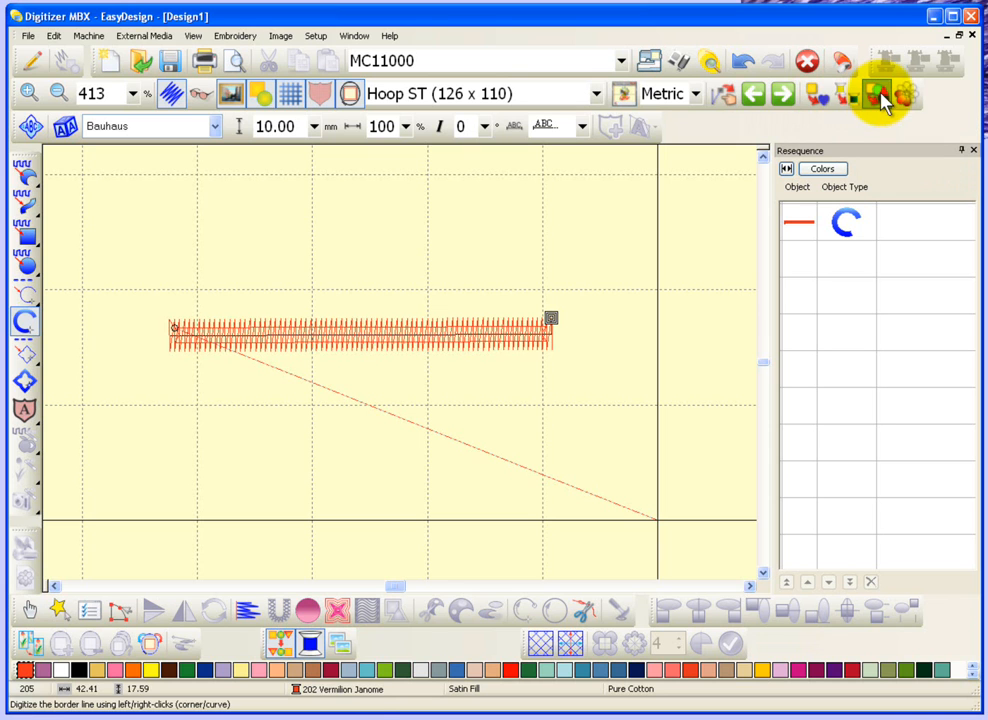
- Move the stitch cursor to the start of the design and back to its end
{"action": "left_click", "coordinate": [758, 99]}
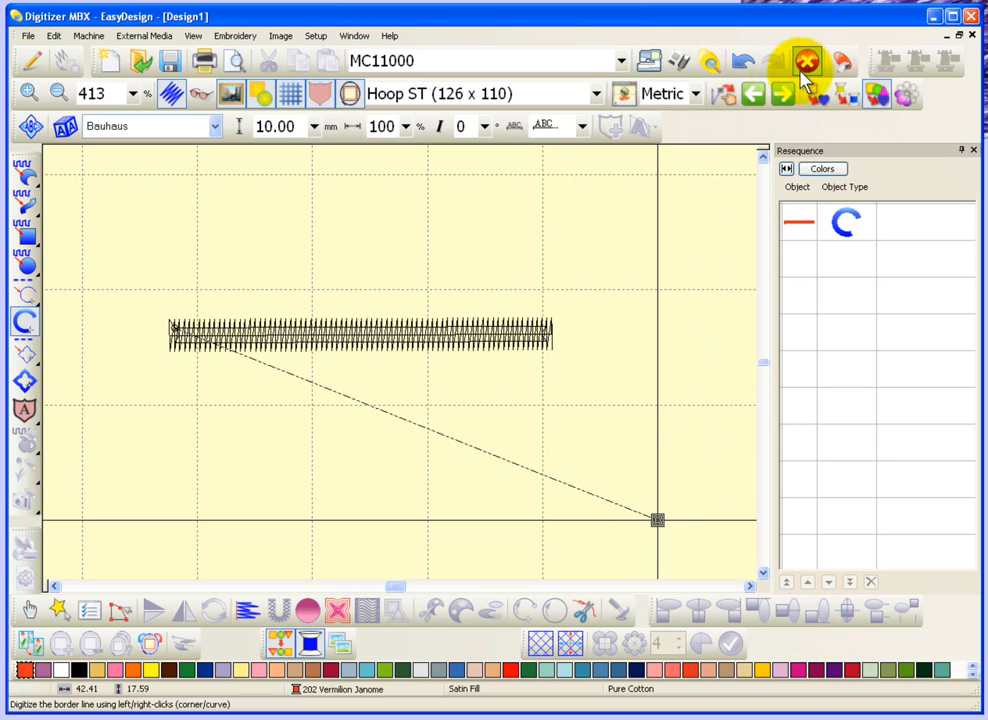
{"action": "left_click", "coordinate": [784, 95]}
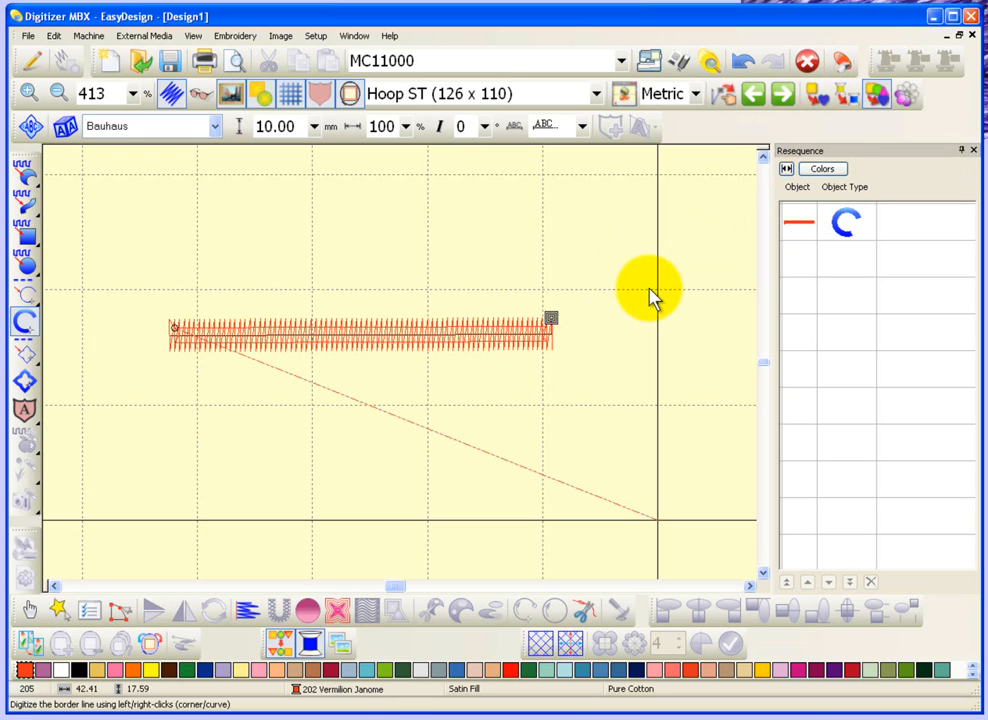
{"action": "left_click", "coordinate": [628, 306]}
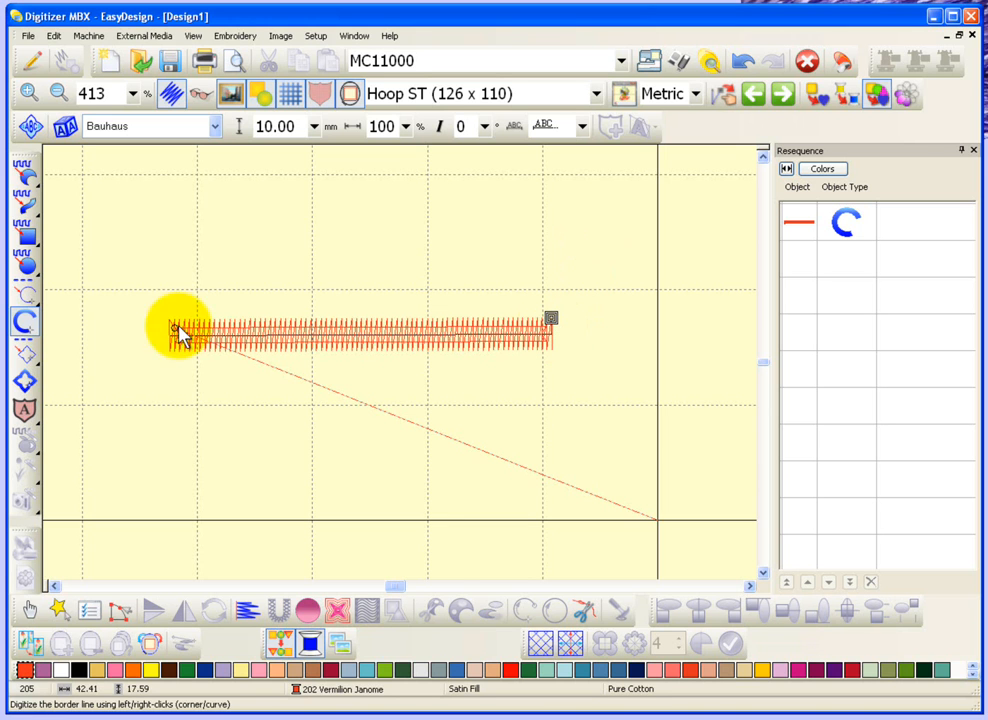
- Select the satin line and nudge it about 3.2 mm to the right
{"action": "left_click", "coordinate": [29, 611]}
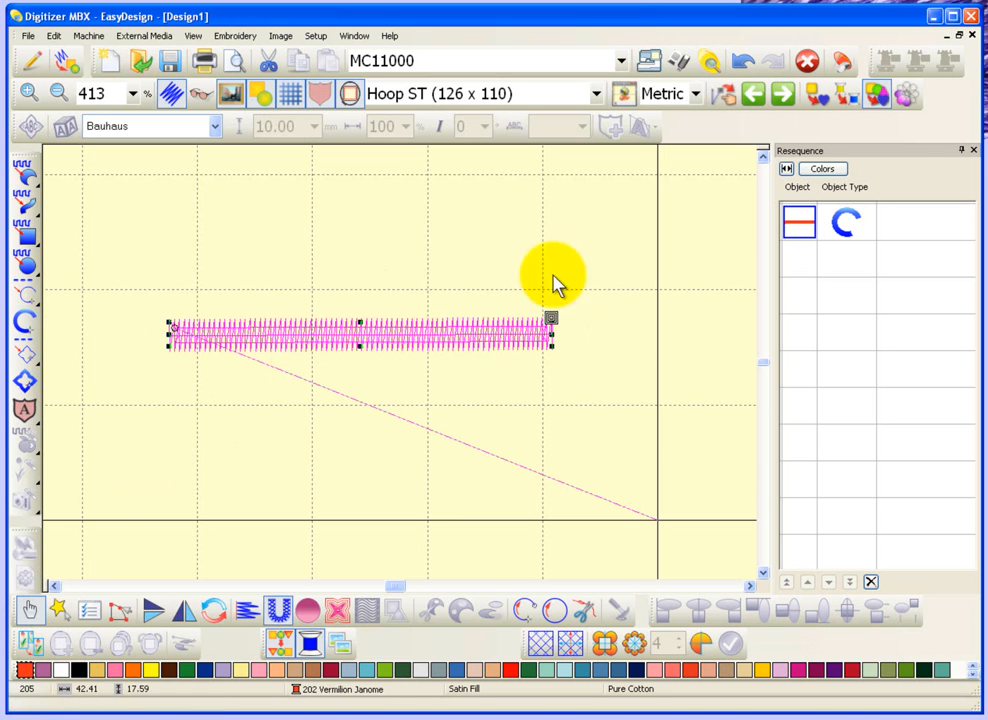
{"action": "left_click", "coordinate": [590, 228]}
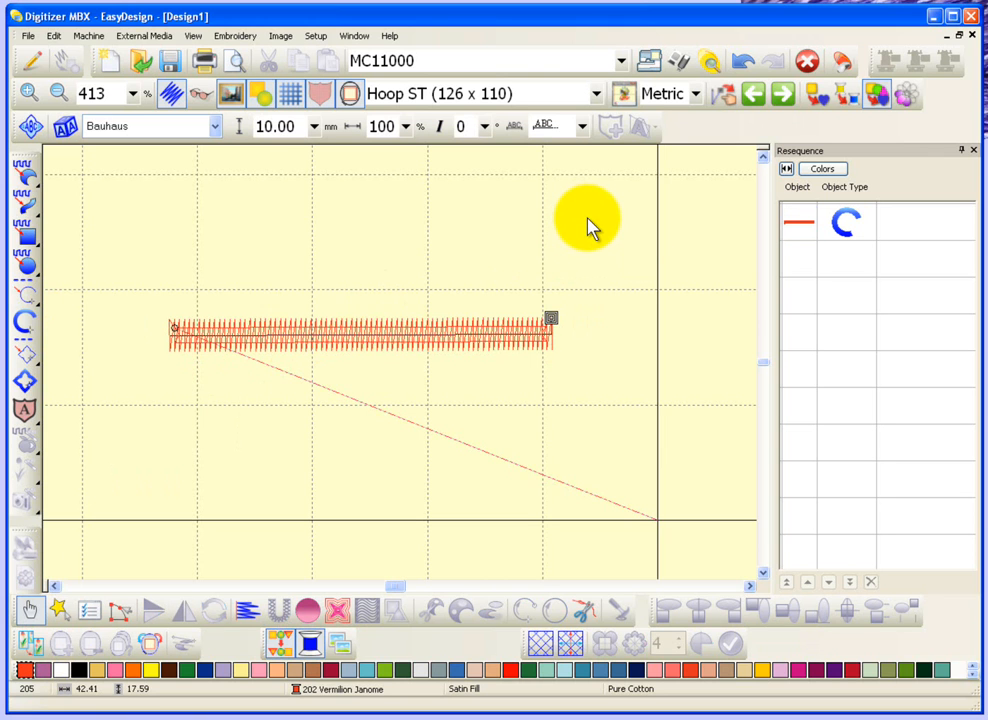
{"action": "left_click", "coordinate": [387, 337]}
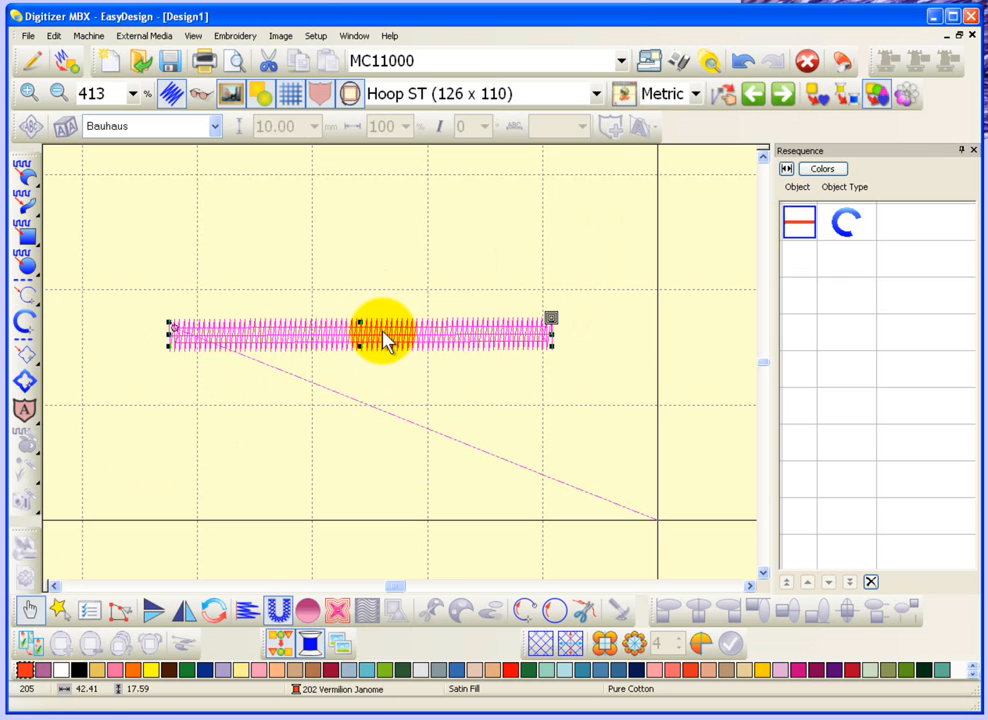
{"action": "key", "text": "Right"}
{"action": "key", "text": "Right"}
{"action": "key", "text": "Right"}
{"action": "key", "text": "Right"}
{"action": "key", "text": "Right"}
{"action": "key", "text": "Right"}
{"action": "key", "text": "Right"}
{"action": "key", "text": "Right"}
{"action": "key", "text": "Right"}
{"action": "key", "text": "Right"}
{"action": "key", "text": "Right"}
{"action": "key", "text": "Right"}
{"action": "key", "text": "Right"}
{"action": "key", "text": "Right"}
{"action": "key", "text": "Right"}
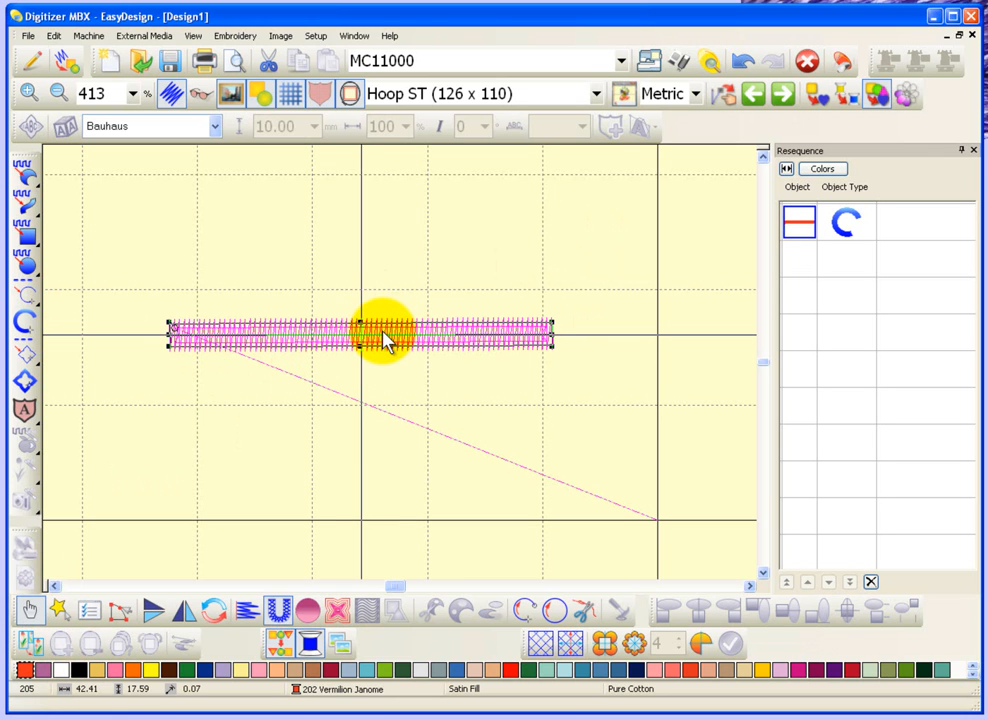
{"action": "key", "text": "Right"}
{"action": "key", "text": "Right"}
{"action": "key", "text": "Right"}
{"action": "key", "text": "Right"}
{"action": "key", "text": "Right"}
{"action": "key", "text": "Right"}
{"action": "key", "text": "Right"}
{"action": "key", "text": "Right"}
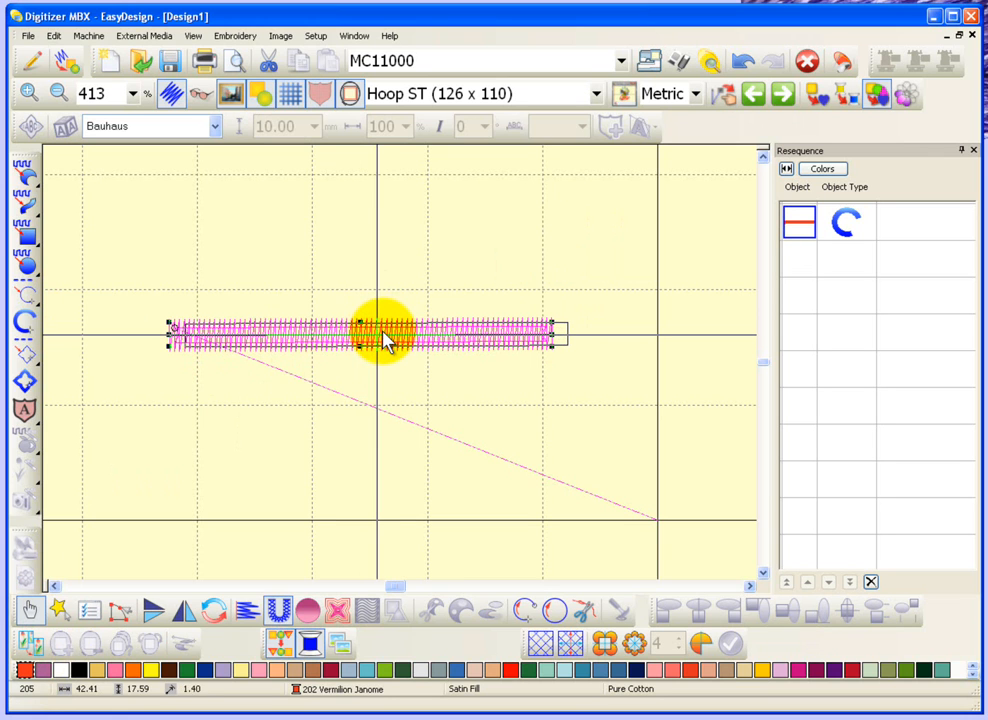
{"action": "key", "text": "Right"}
{"action": "key", "text": "Right"}
{"action": "key", "text": "Right"}
{"action": "key", "text": "Right"}
{"action": "key", "text": "Right"}
{"action": "key", "text": "Right"}
{"action": "key", "text": "Right"}
{"action": "key", "text": "Right"}
{"action": "key", "text": "Right"}
{"action": "key", "text": "Right"}
{"action": "key", "text": "Right"}
{"action": "key", "text": "Right"}
{"action": "key", "text": "Right"}
{"action": "key", "text": "Right"}
{"action": "key", "text": "Right"}
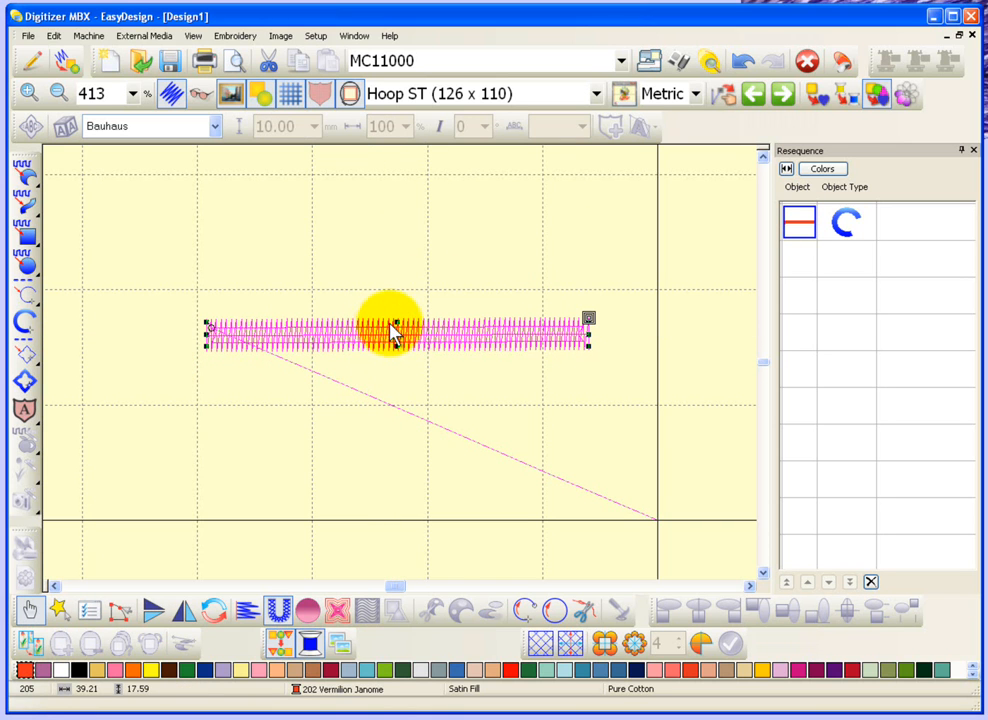
- Deselect the line and travel backwards through its stitches one at a time from the end
{"action": "left_click", "coordinate": [565, 229]}
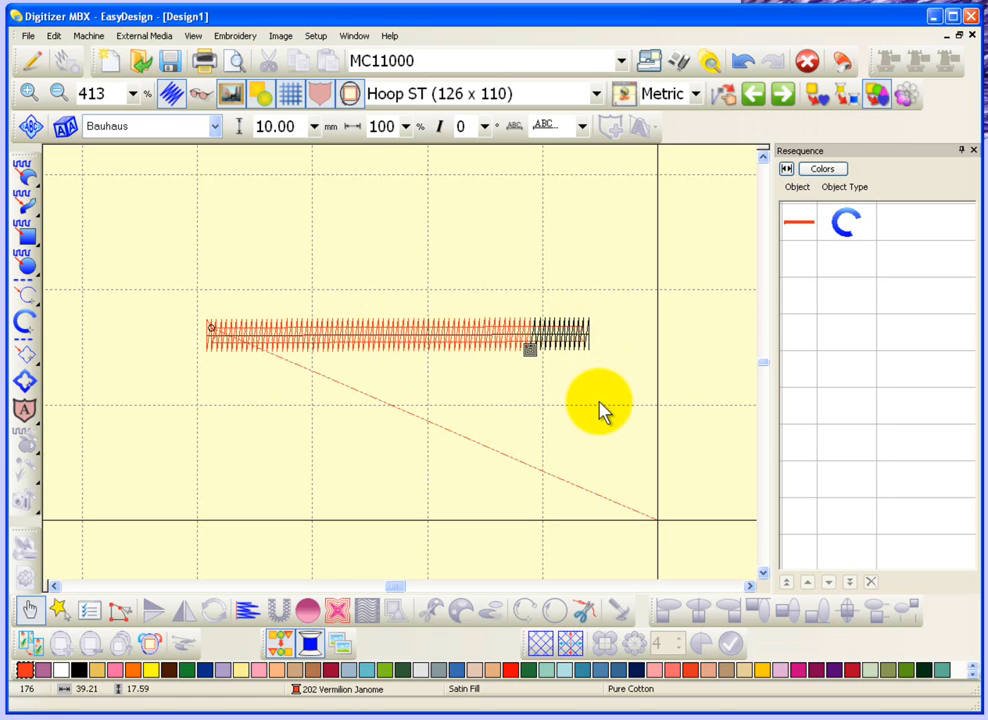
{"action": "key", "text": "Left"}
{"action": "key", "text": "Left"}
{"action": "key", "text": "Left"}
{"action": "key", "text": "Left"}
{"action": "key", "text": "Left"}
{"action": "key", "text": "Left"}
{"action": "key", "text": "Left"}
{"action": "key", "text": "Left"}
{"action": "key", "text": "Left"}
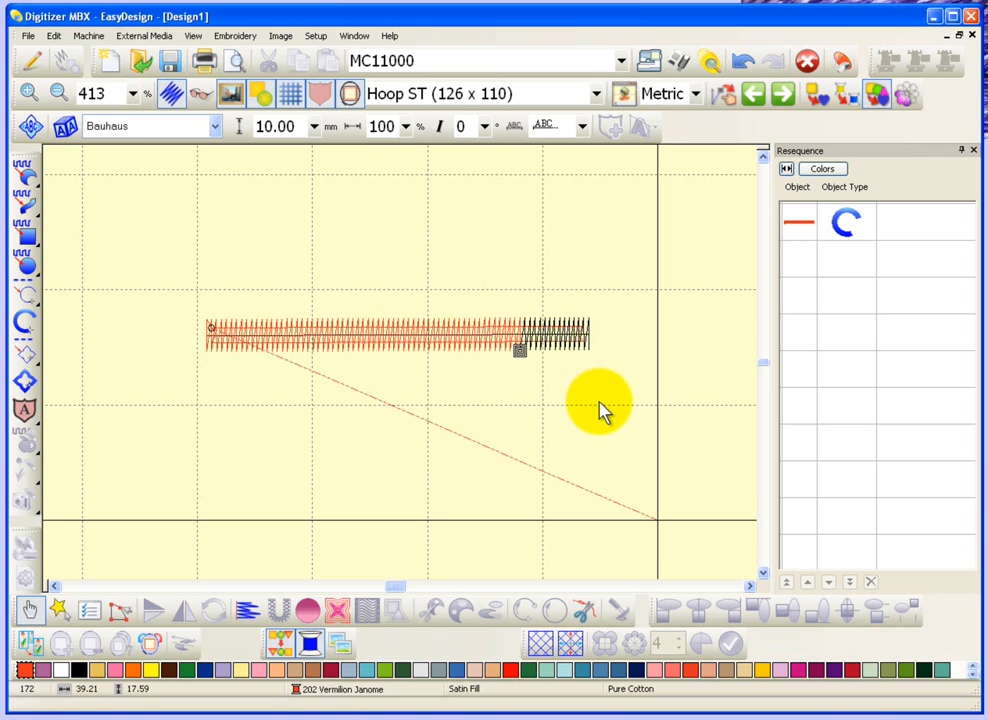
{"action": "key", "text": "Left"}
{"action": "key", "text": "Left"}
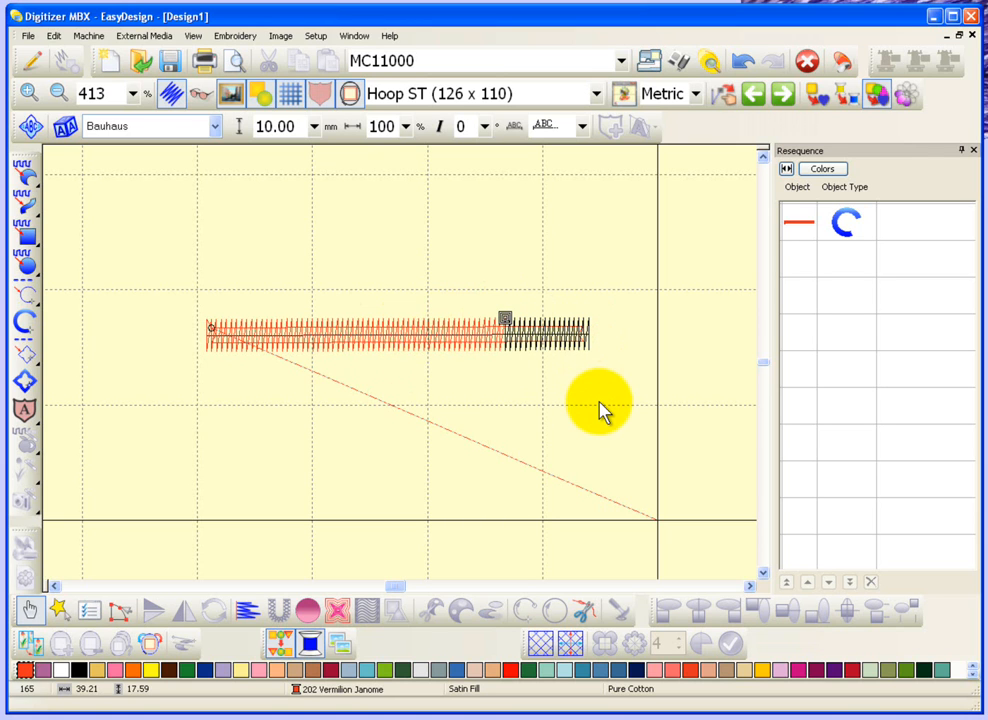
- Travel forward through the line ten stitches at a time, and back in tens to the start of the design
{"action": "key", "text": "Down"}
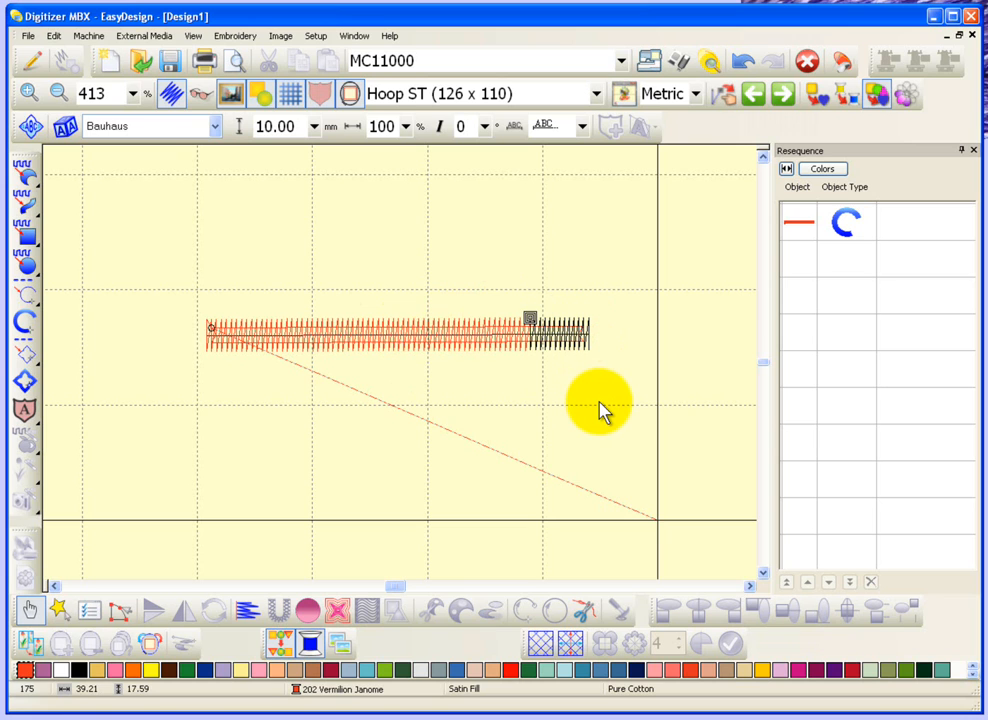
{"action": "key", "text": "Down"}
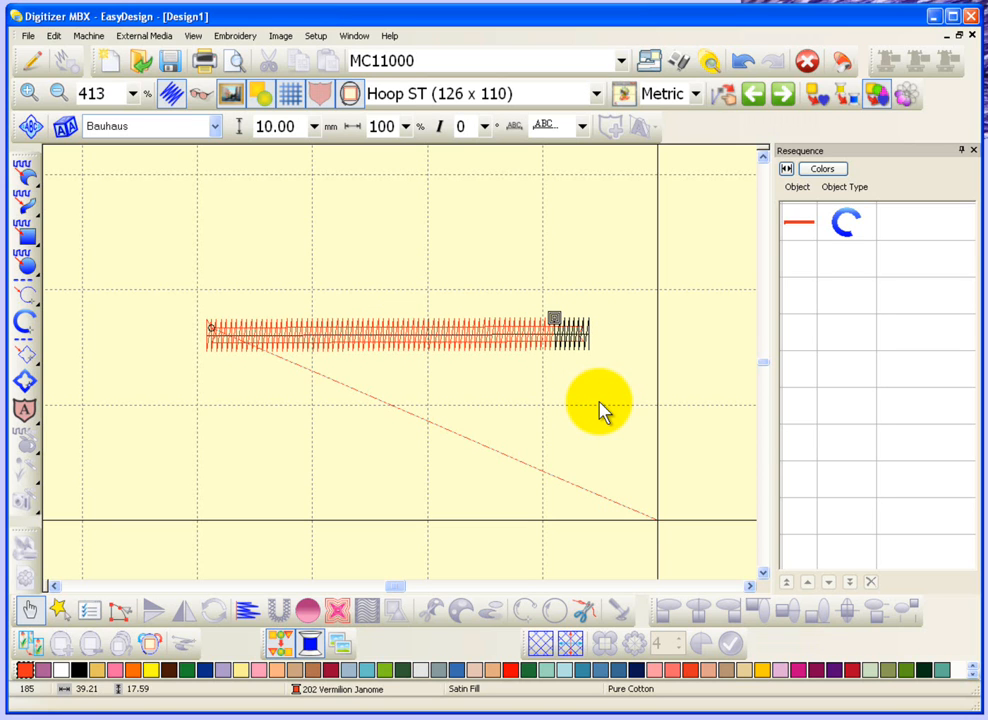
{"action": "key", "text": "Up"}
{"action": "key", "text": "Up"}
{"action": "key", "text": "Up"}
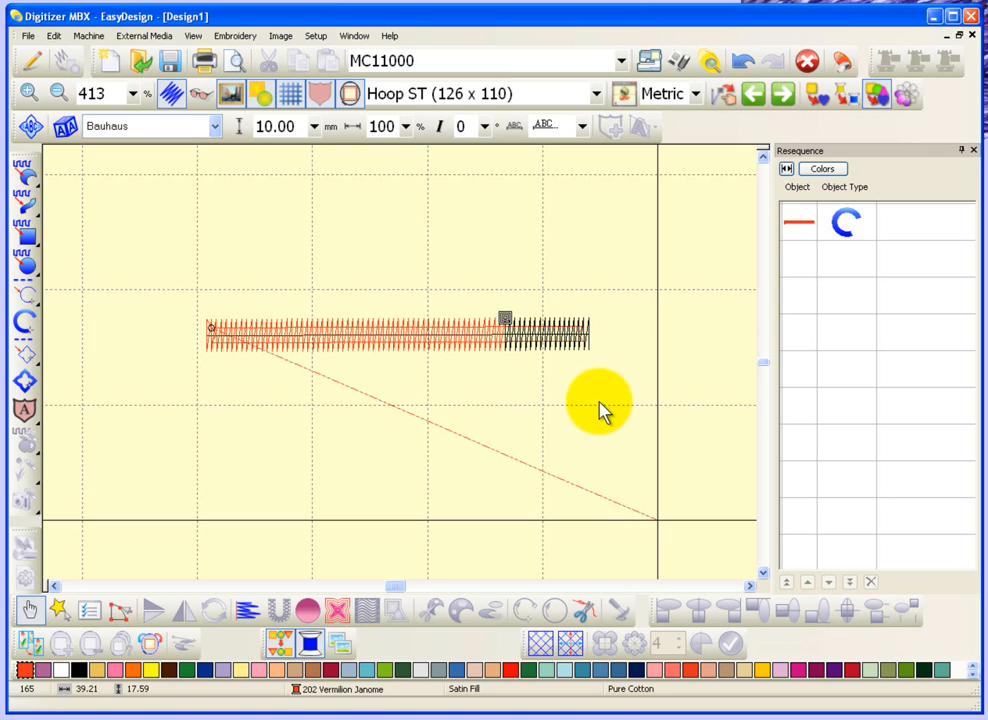
{"action": "key", "text": "Up"}
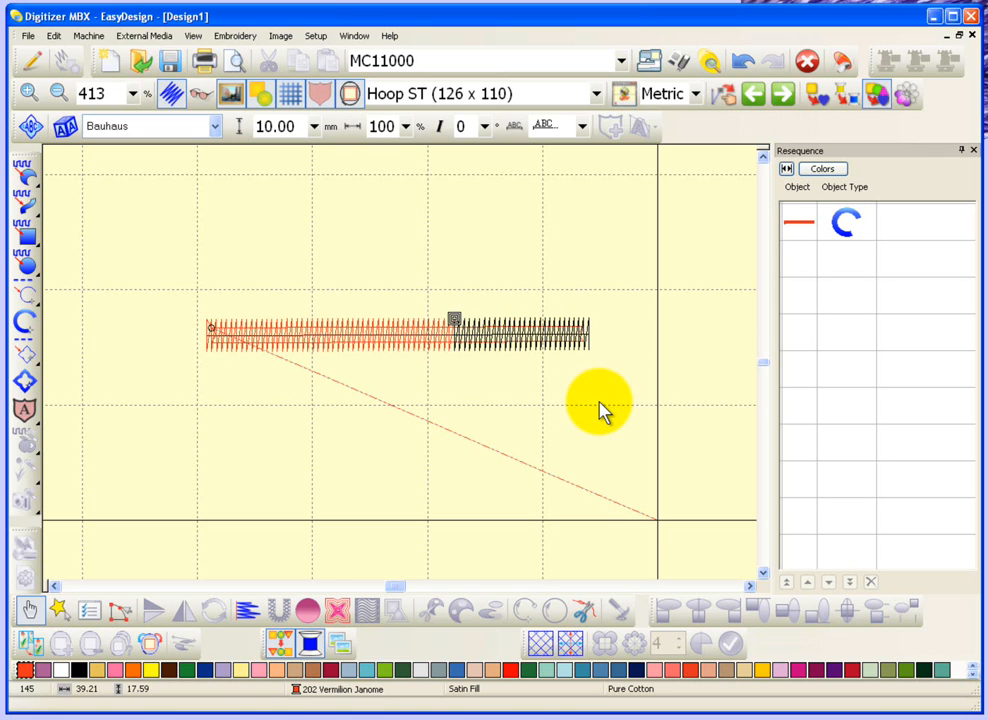
{"action": "key", "text": "Up"}
{"action": "key", "text": "Up"}
{"action": "key", "text": "Up"}
{"action": "key", "text": "Up"}
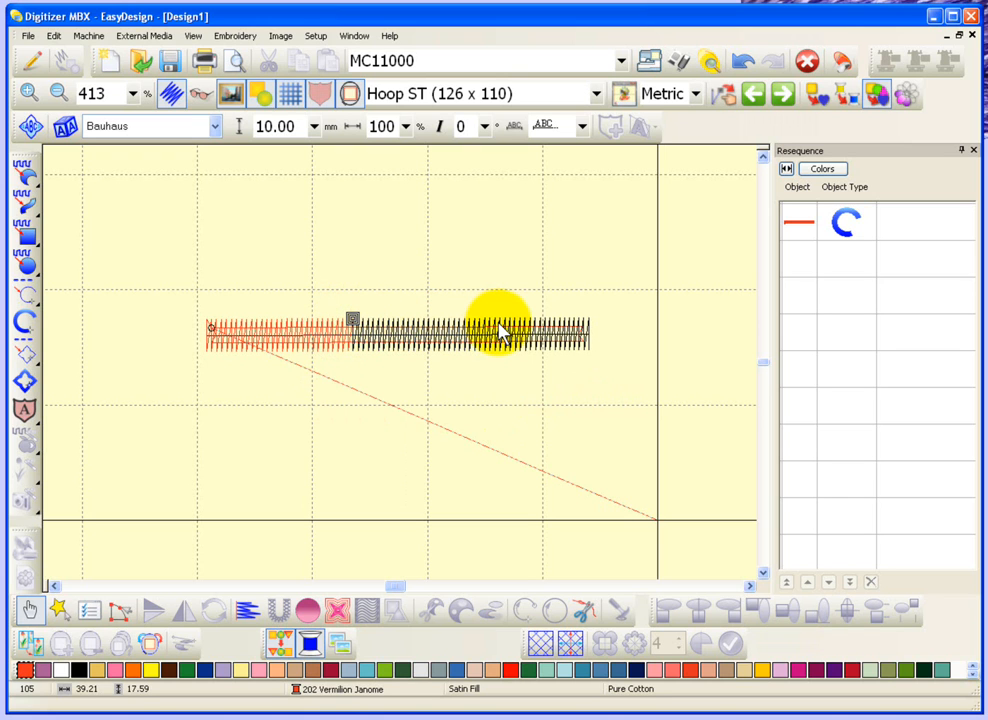
{"action": "key", "text": "Up"}
{"action": "key", "text": "Up"}
{"action": "key", "text": "Up"}
{"action": "key", "text": "Up"}
{"action": "key", "text": "Up"}
{"action": "key", "text": "Up"}
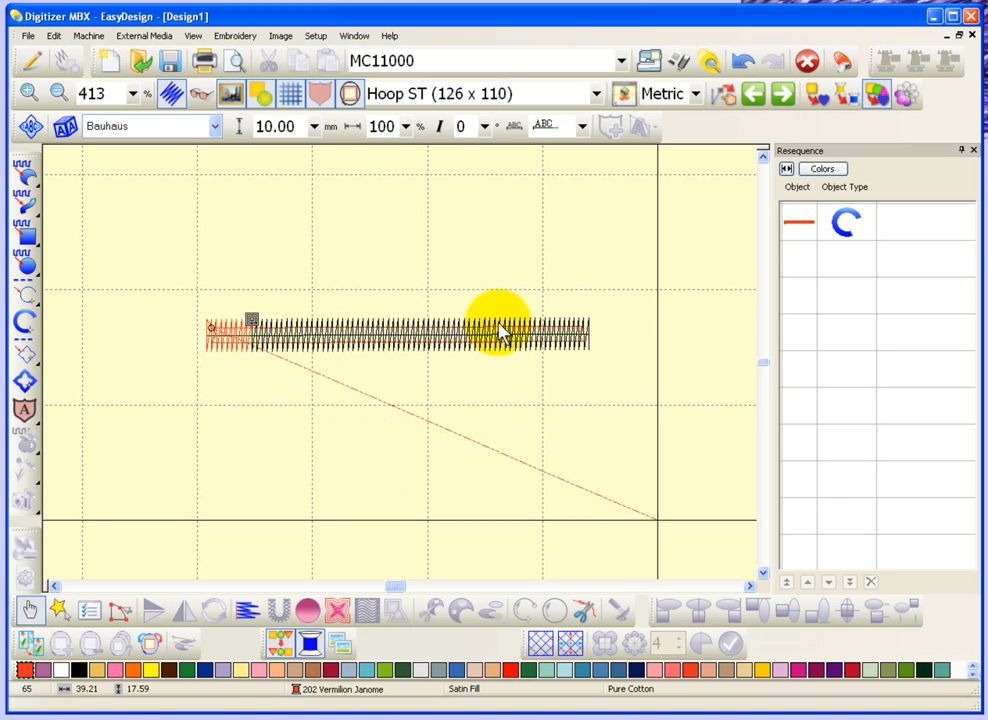
{"action": "key", "text": "Up"}
{"action": "key", "text": "Up"}
{"action": "key", "text": "Up"}
{"action": "key", "text": "Up"}
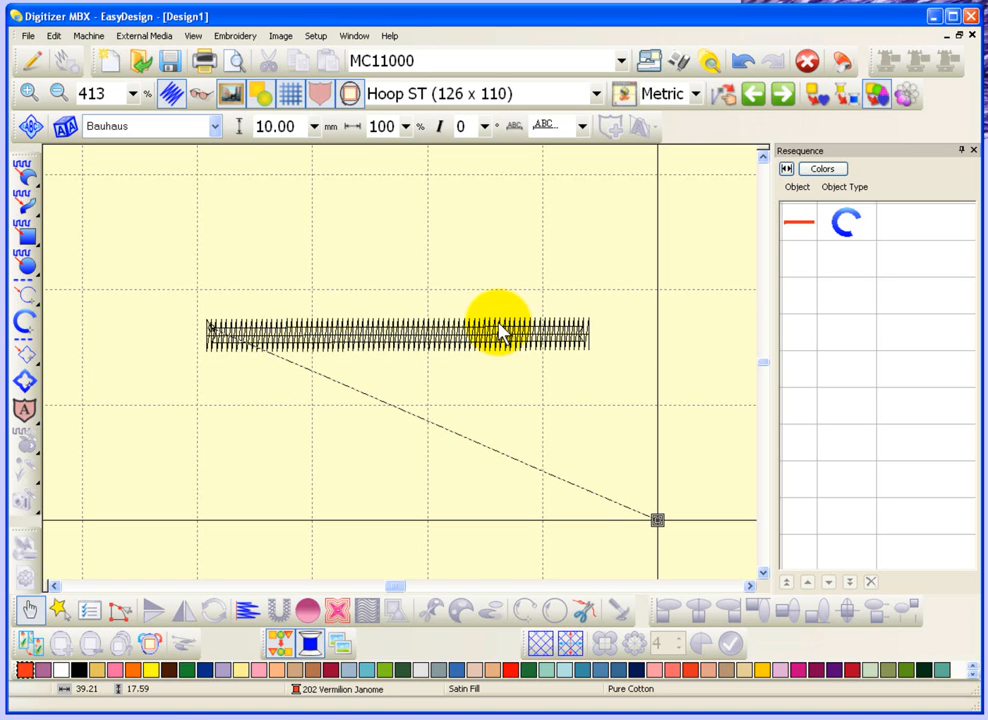
- Travel forward one stitch at a time from the design's start to examine the line's underlay stitching
{"action": "key", "text": "Right"}
{"action": "key", "text": "Right"}
{"action": "key", "text": "Right"}
{"action": "key", "text": "Right"}
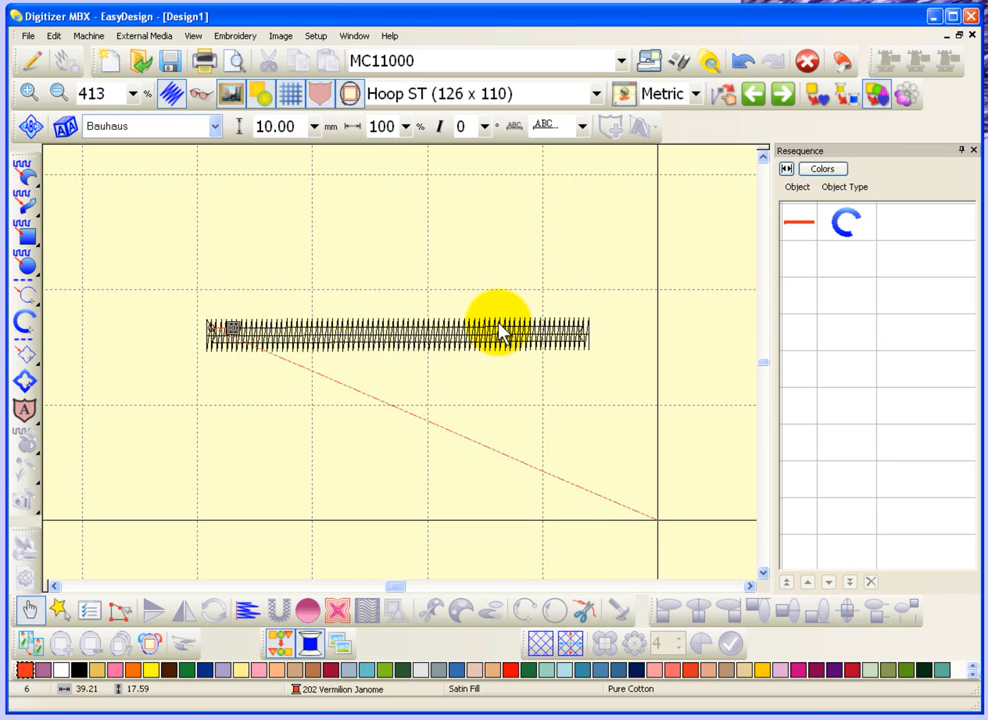
{"action": "key", "text": "Right"}
{"action": "key", "text": "Right"}
{"action": "key", "text": "Right"}
{"action": "key", "text": "Right"}
{"action": "key", "text": "Right"}
{"action": "key", "text": "Right"}
{"action": "key", "text": "Right"}
{"action": "key", "text": "Right"}
{"action": "key", "text": "Right"}
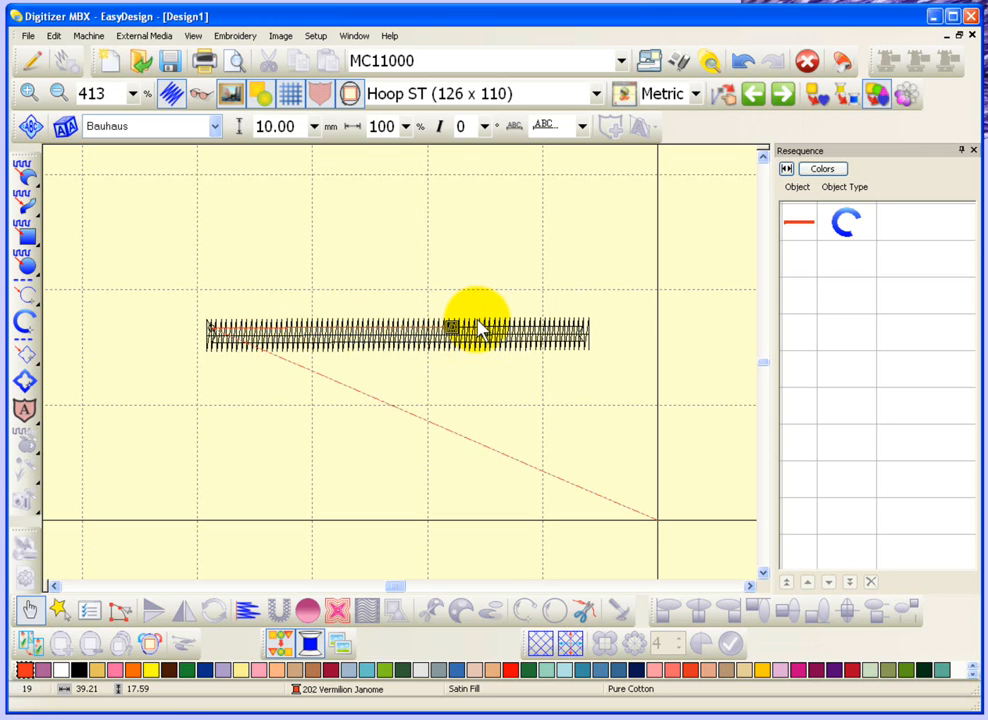
- Digitize a satin border line as a branch rising from the horizontal line's middle at the current stitch position, slanting slightly right
{"action": "left_click", "coordinate": [24, 322]}
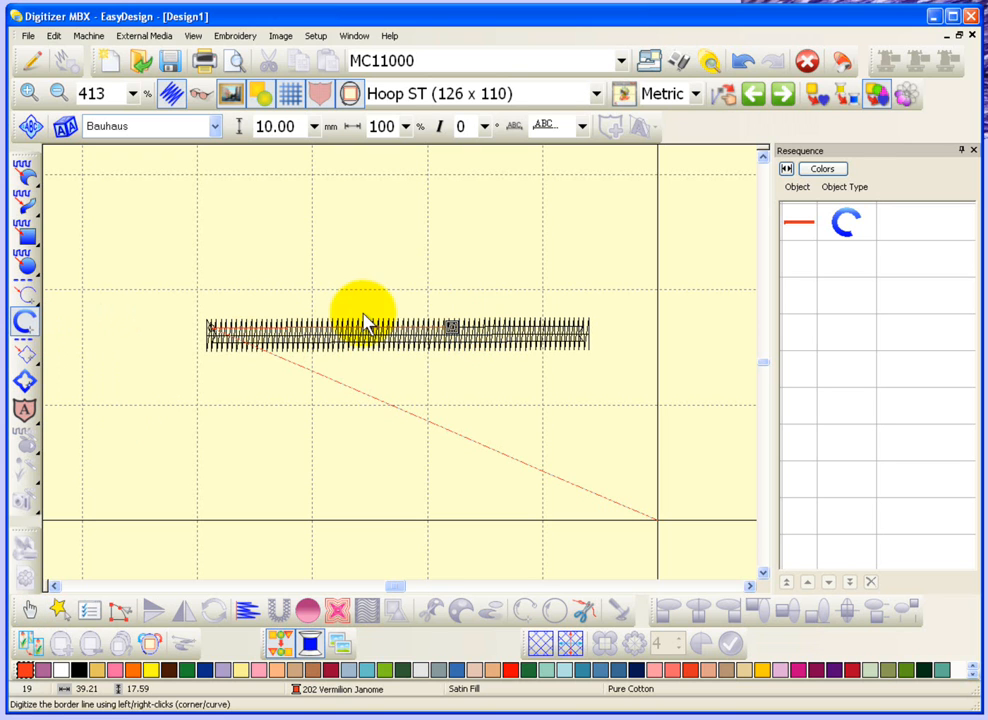
{"action": "left_click", "coordinate": [451, 316]}
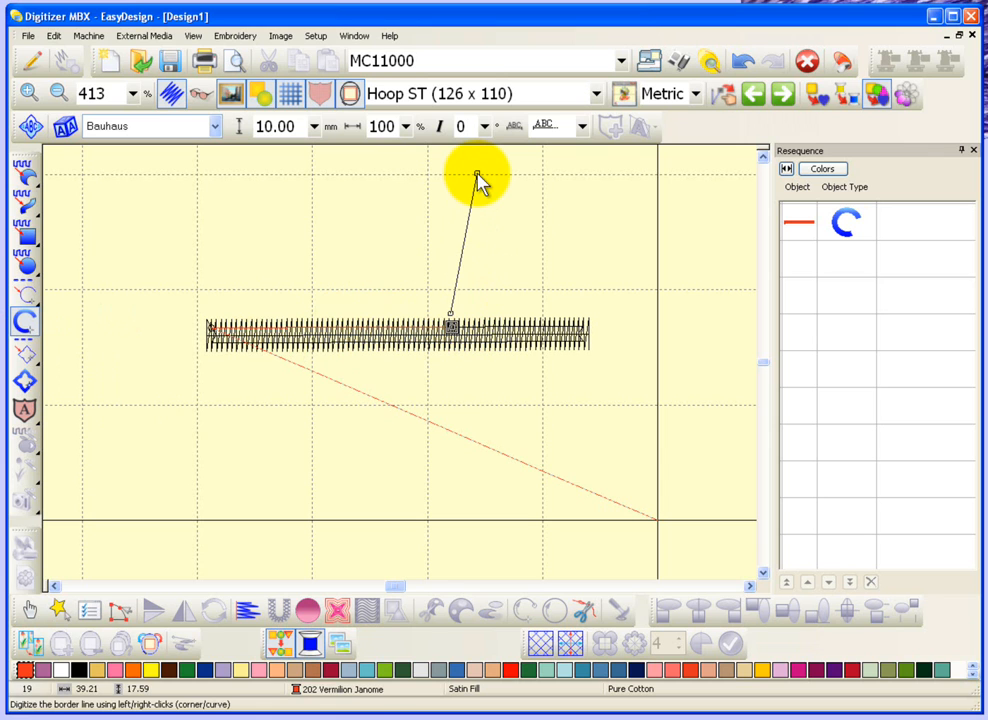
{"action": "left_click", "coordinate": [476, 176]}
{"action": "key", "text": "Return"}
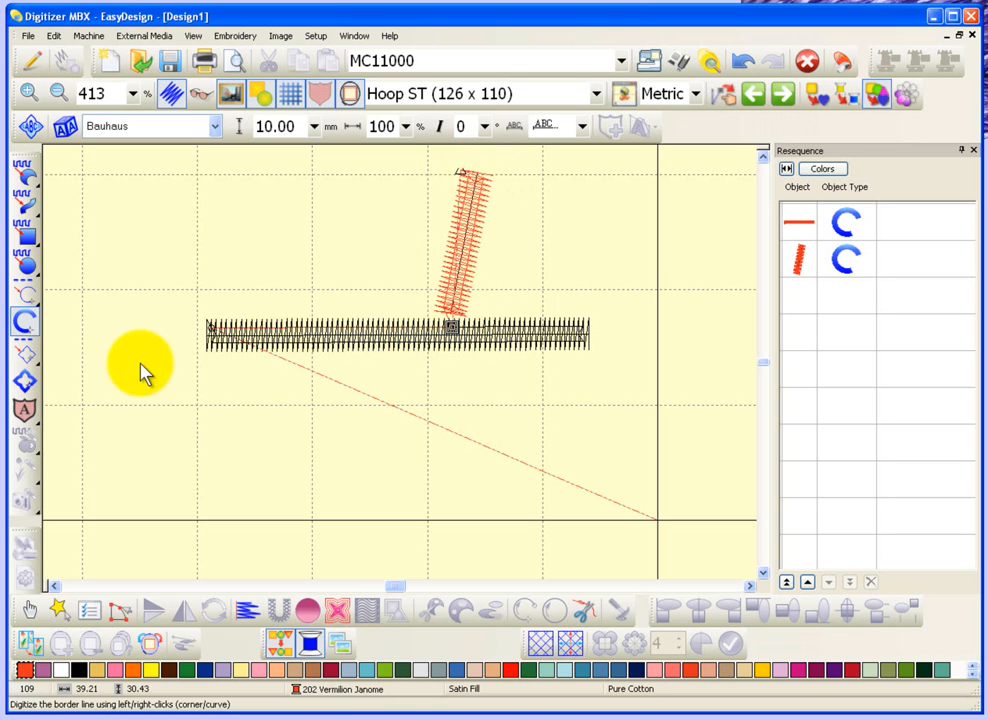
- Reshape the new branch by moving its stitch end point down to its base beside the start point, and deselect it
{"action": "left_click", "coordinate": [119, 614]}
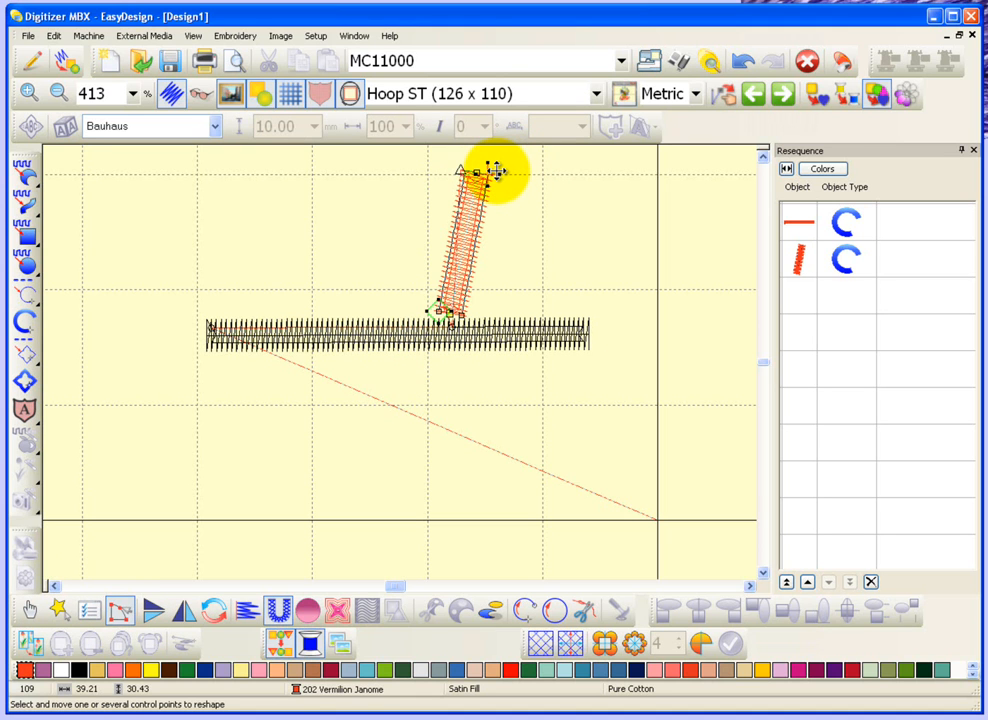
{"action": "left_click_drag", "start_coordinate": [440, 307], "coordinate": [439, 313]}
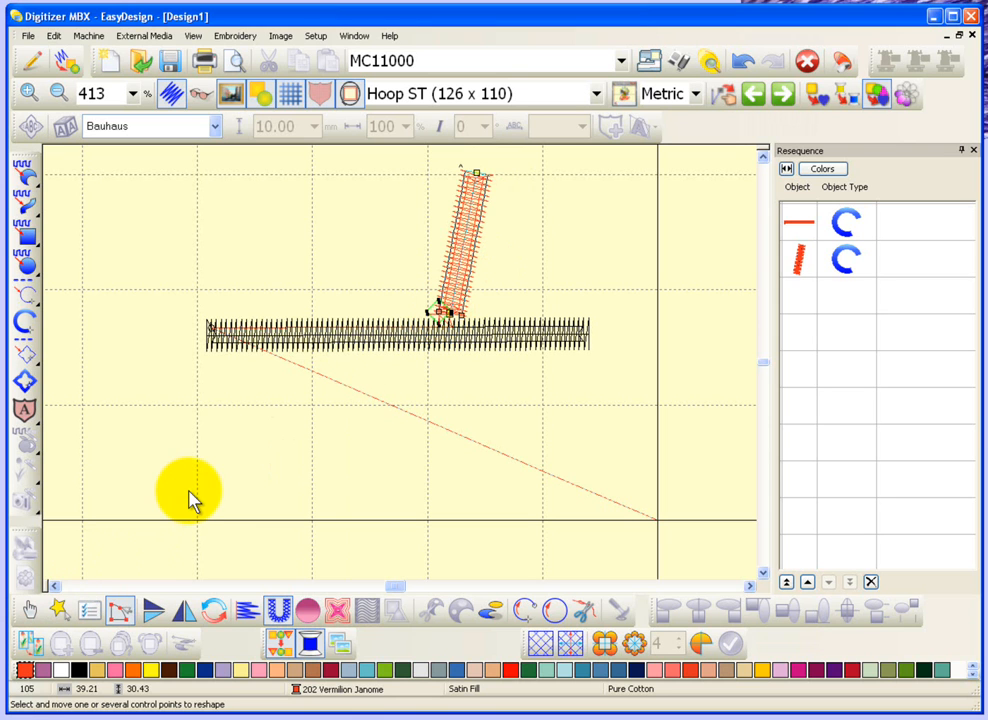
{"action": "left_click", "coordinate": [28, 609]}
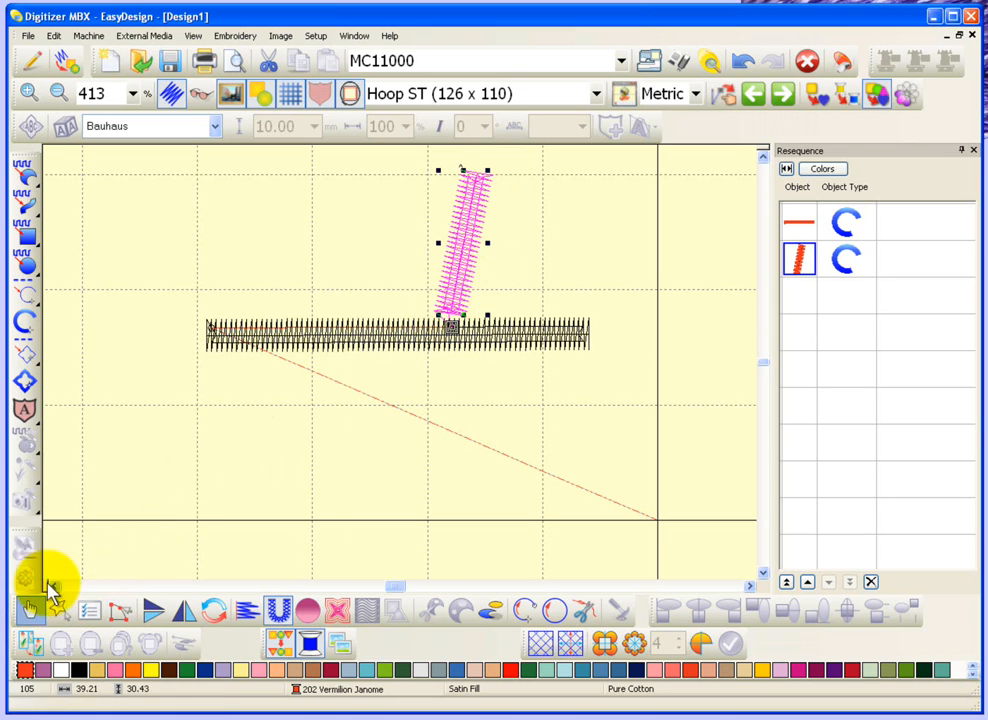
{"action": "left_click", "coordinate": [110, 443]}
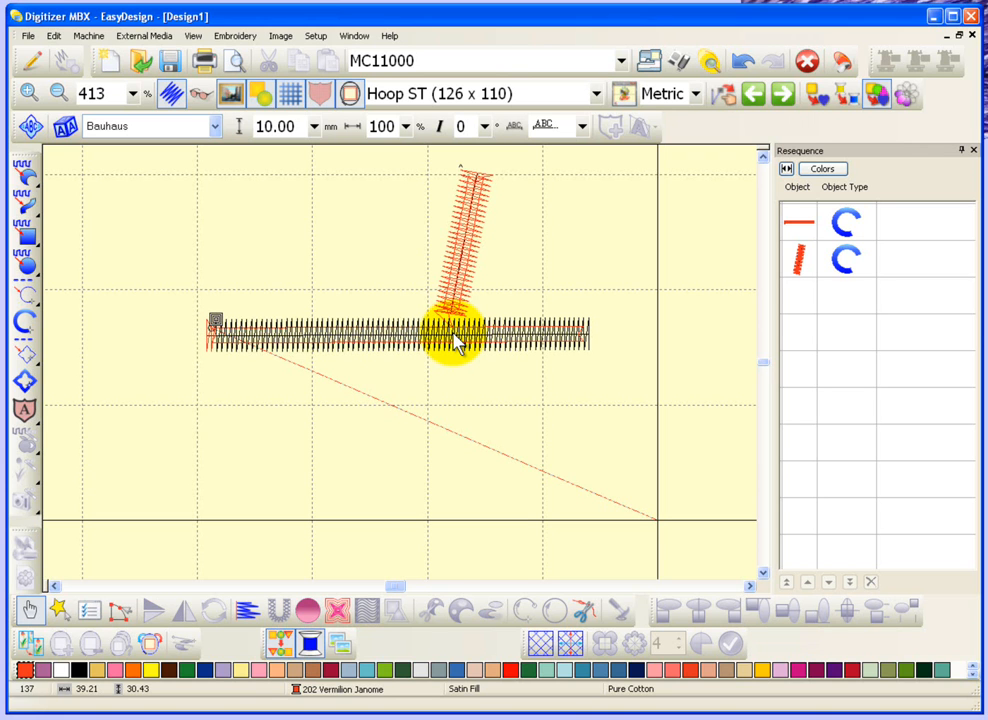
- Travel back and forward through the stitching of both lines to check the sewing order, finishing at the design's end
{"action": "left_click", "coordinate": [752, 93]}
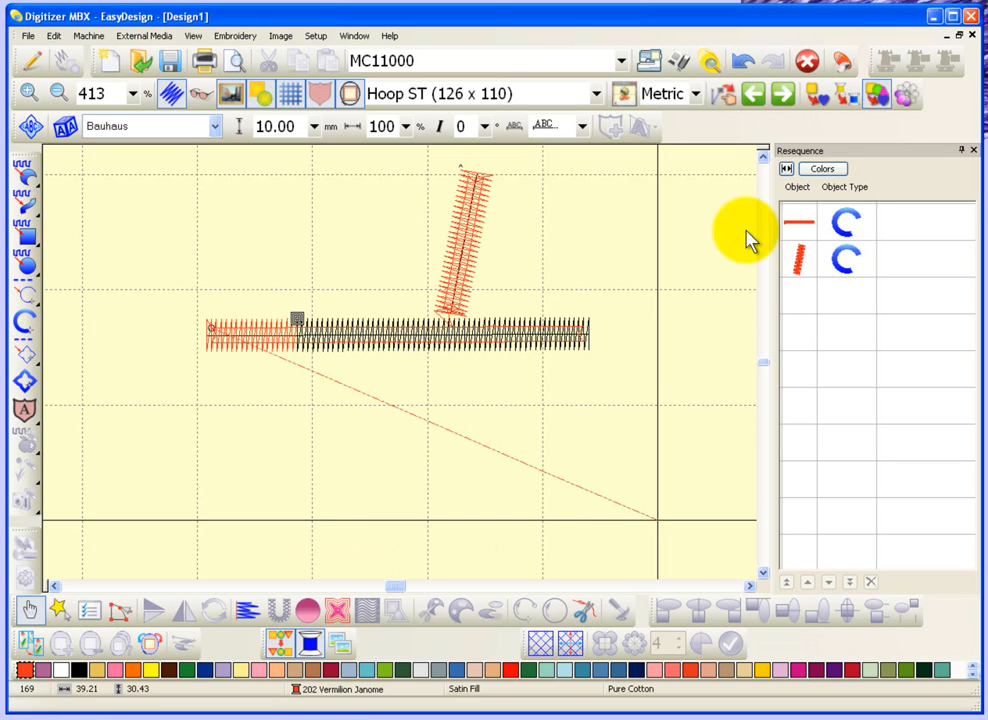
{"action": "left_click", "coordinate": [783, 96]}
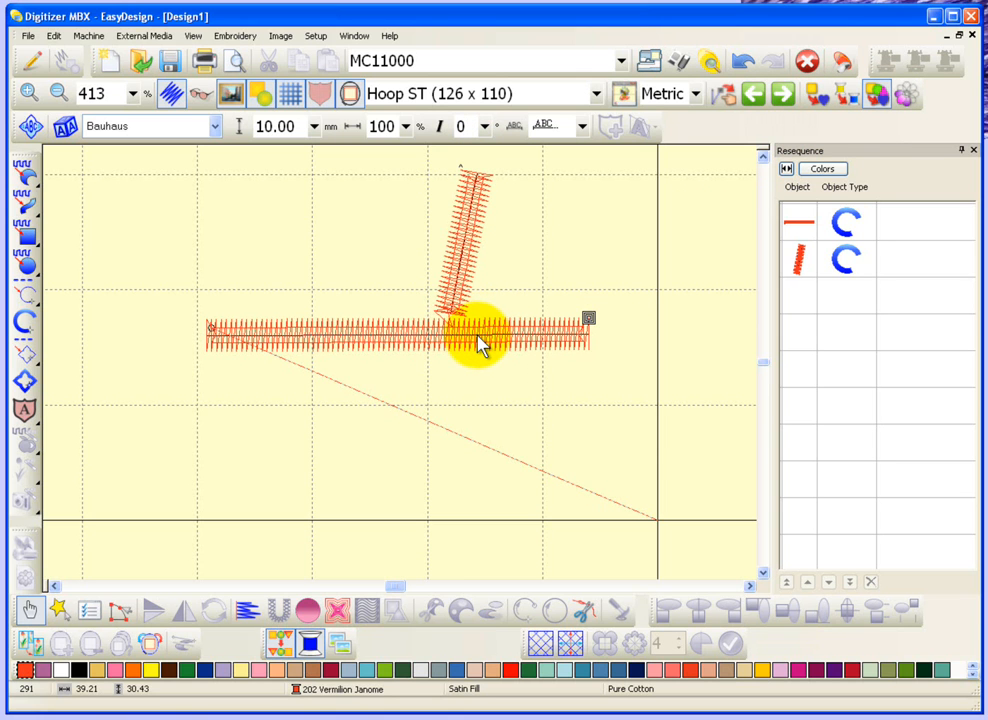
- Move the horizontal satin line down about 8 mm, away from the branch, and deselect it
{"action": "left_click", "coordinate": [459, 228]}
{"action": "left_click", "coordinate": [363, 337]}
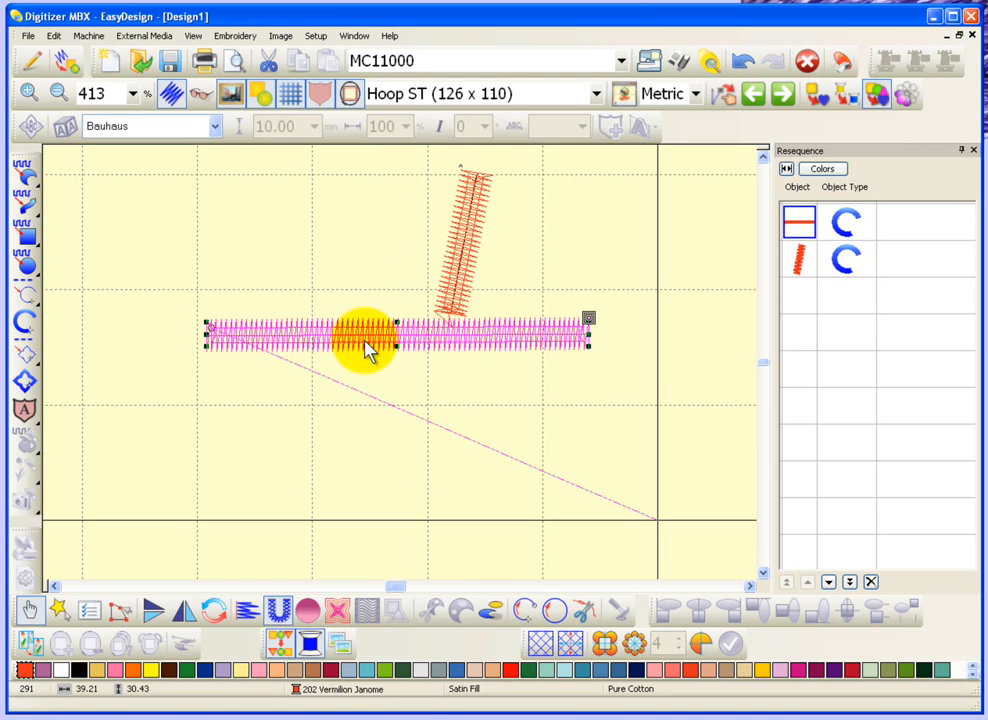
{"action": "left_click_drag", "start_coordinate": [345, 338], "coordinate": [355, 433]}
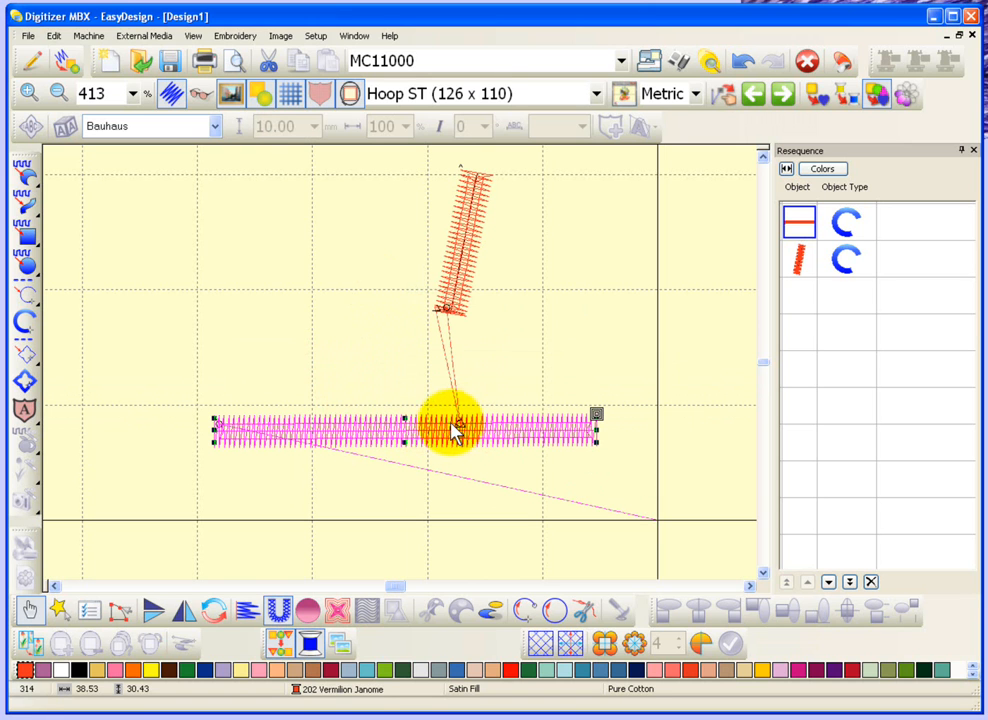
{"action": "left_click", "coordinate": [316, 395]}
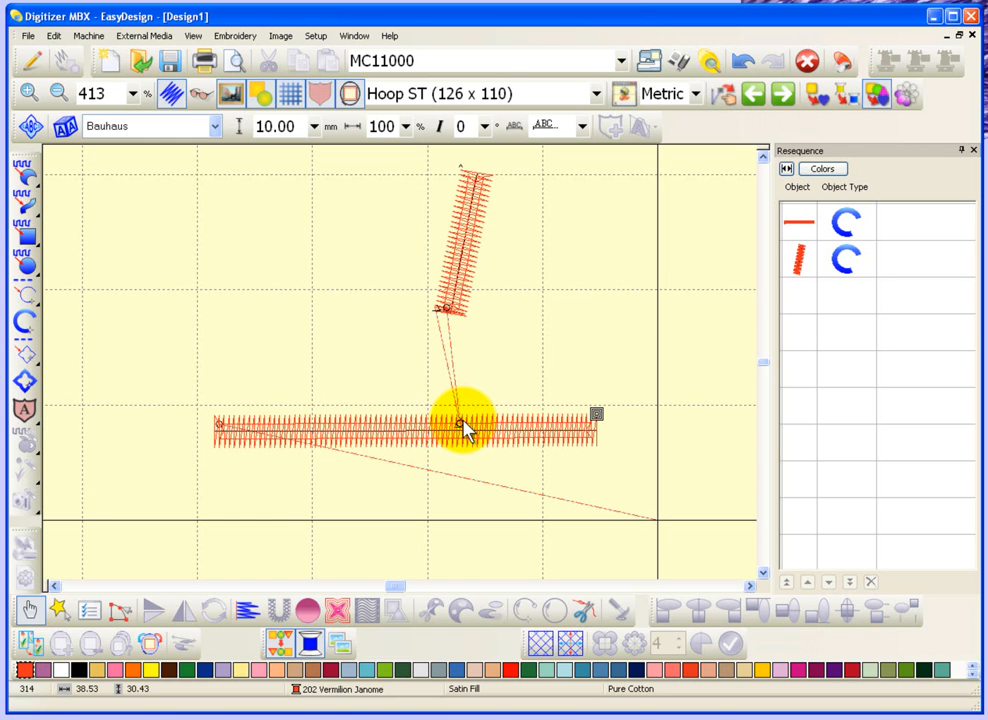
- Move the branch line down about 8 mm so its base meets the horizontal line, and deselect it
{"action": "left_click", "coordinate": [467, 236]}
{"action": "left_click_drag", "start_coordinate": [467, 236], "coordinate": [470, 378]}
{"action": "key", "text": "Escape"}
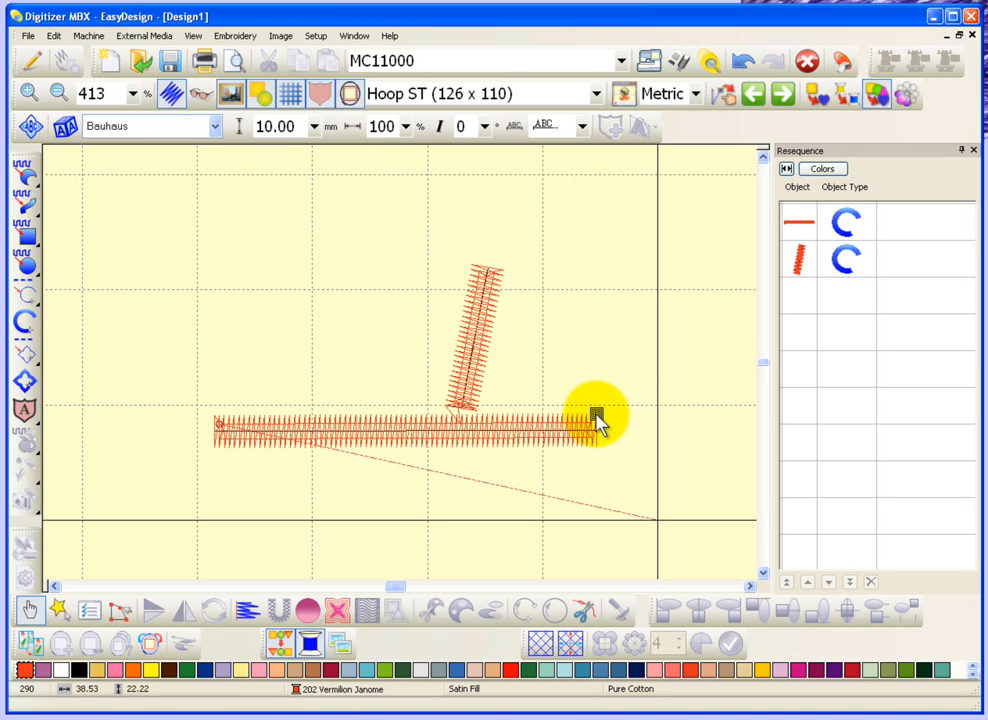
- Travel backwards ten stitches at a time from the design's end to stitch 150 in the horizontal line
{"action": "key", "text": "Up"}
{"action": "key", "text": "Up"}
{"action": "key", "text": "Up"}
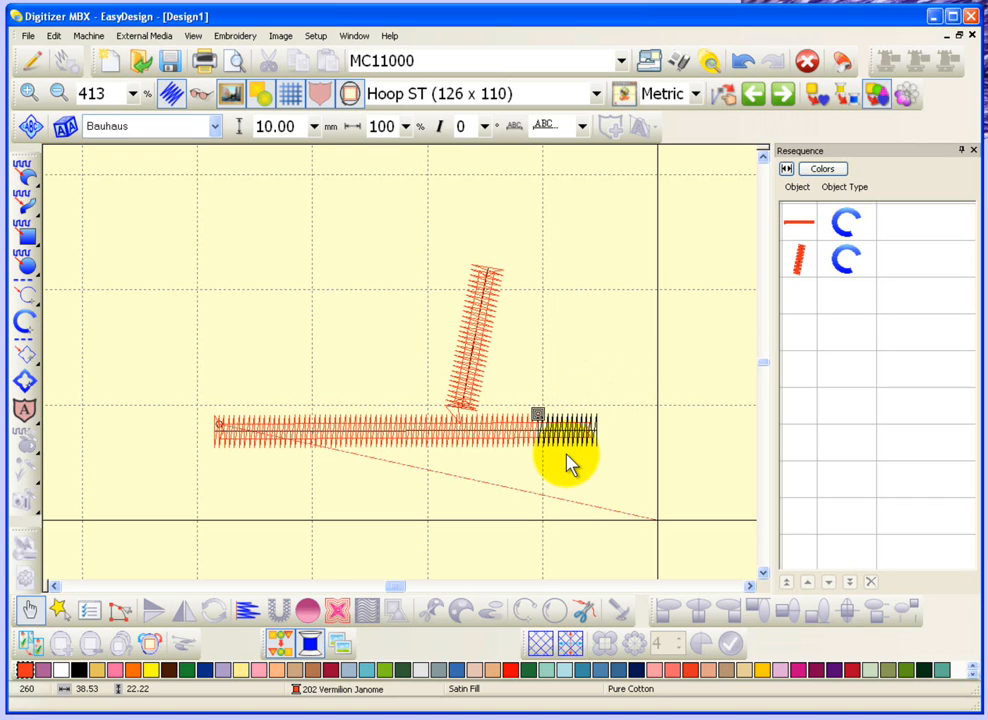
{"action": "key", "text": "Up"}
{"action": "key", "text": "Up"}
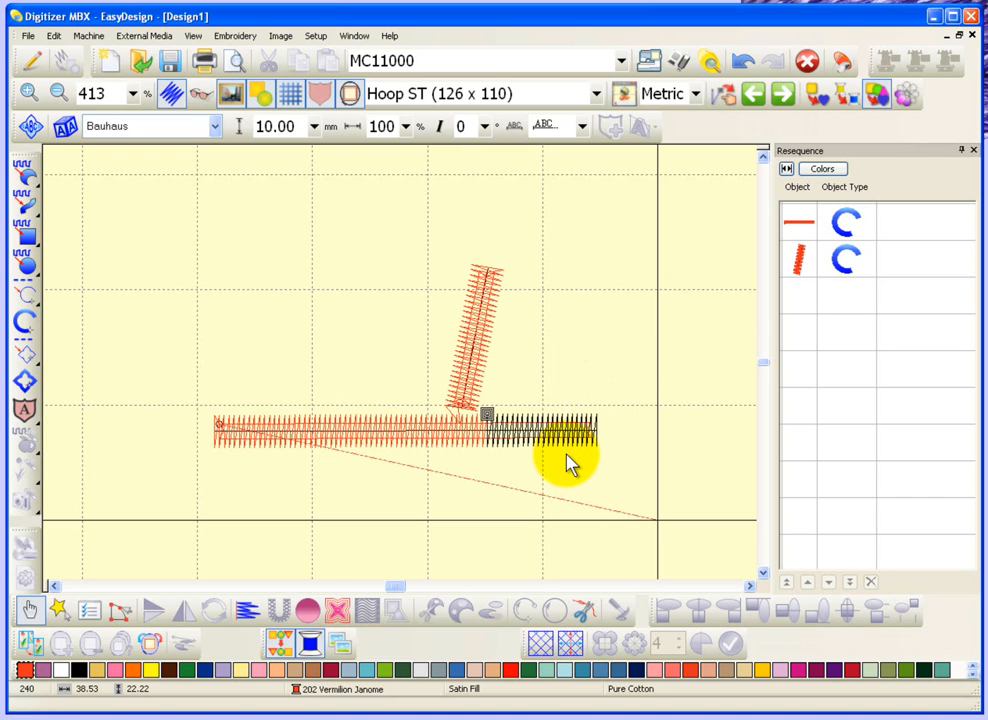
{"action": "key", "text": "Up"}
{"action": "key", "text": "Up"}
{"action": "key", "text": "Up"}
{"action": "key", "text": "Up"}
{"action": "key", "text": "Up"}
{"action": "key", "text": "Up"}
{"action": "key", "text": "Up"}
{"action": "key", "text": "Up"}
{"action": "key", "text": "Up"}
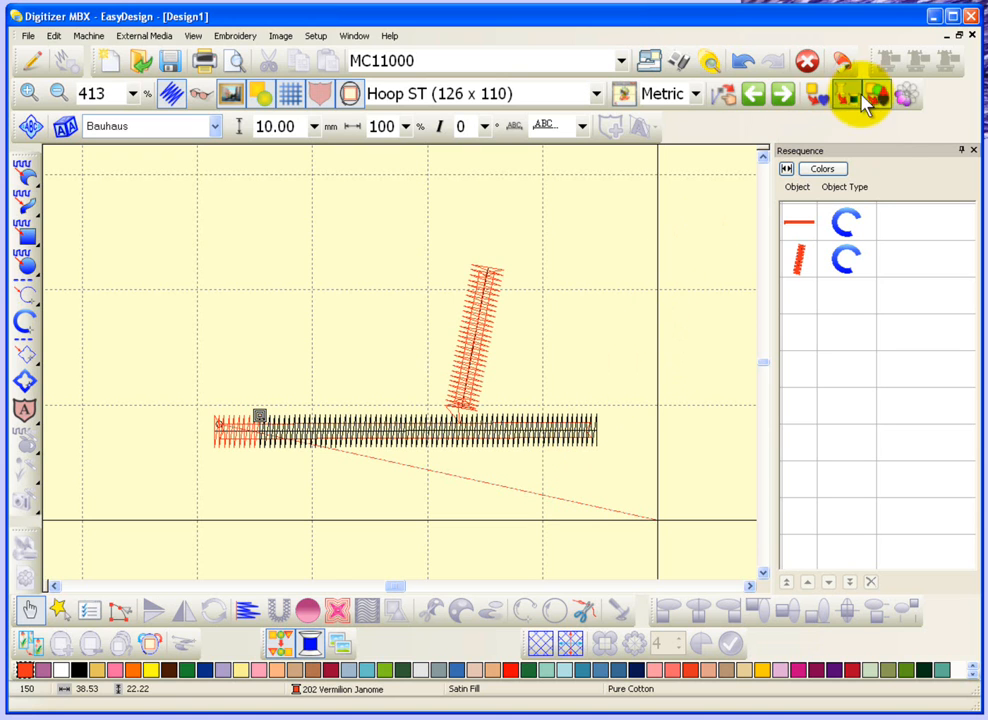
- Travel to the end of the design and digitize another satin border line slanting upwards from the horizontal line's right end
{"action": "left_click", "coordinate": [786, 102]}
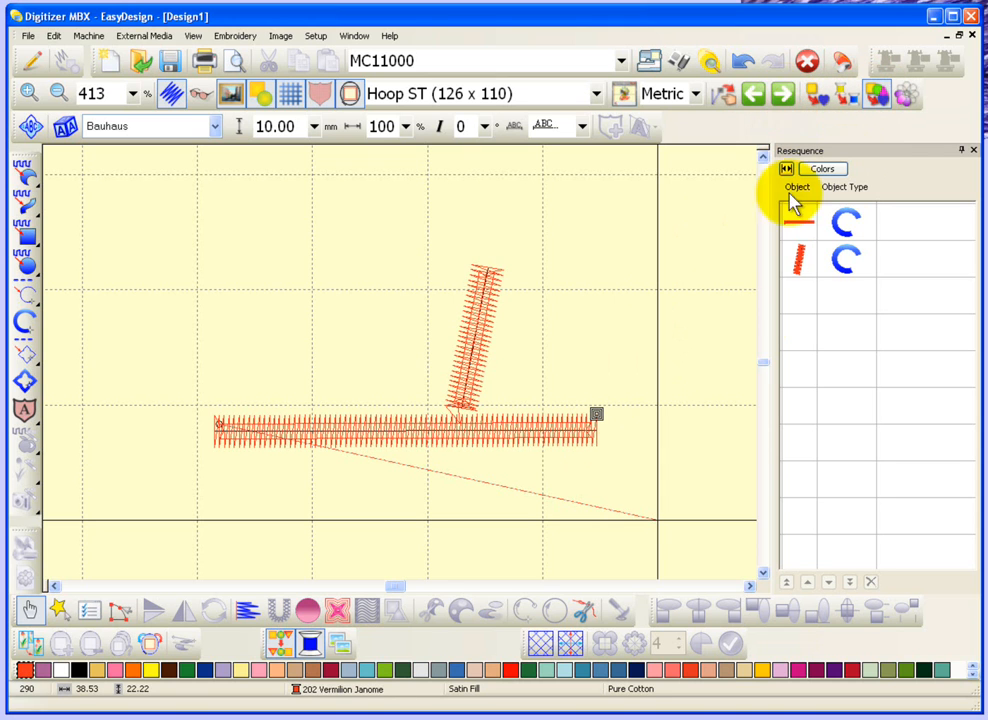
{"action": "left_click", "coordinate": [26, 321]}
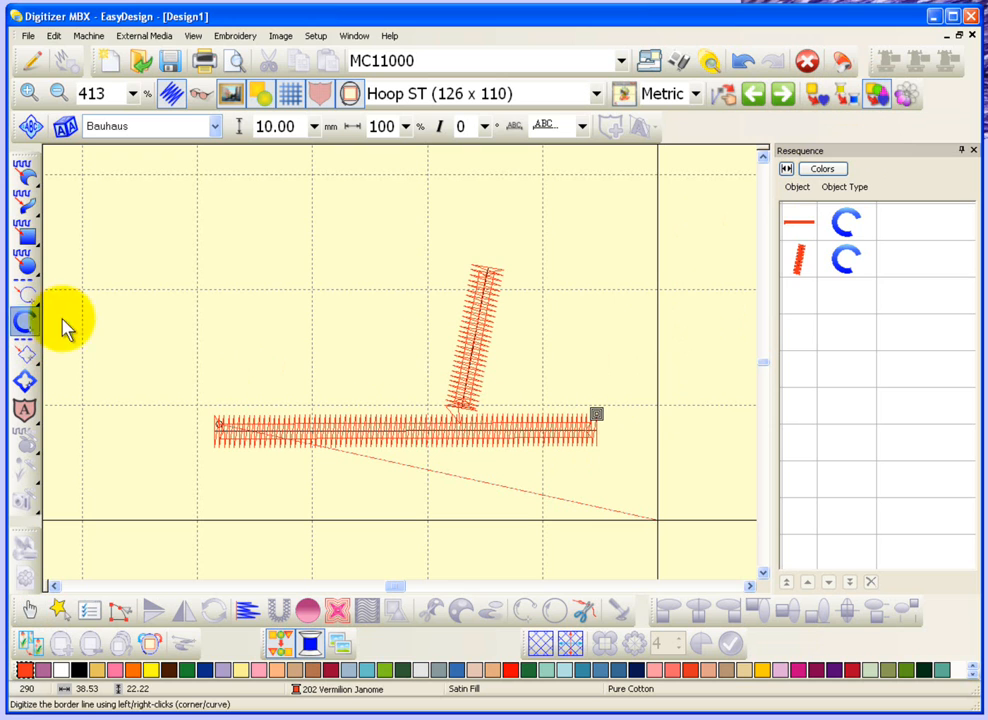
{"action": "left_click", "coordinate": [615, 398]}
{"action": "left_click", "coordinate": [655, 266]}
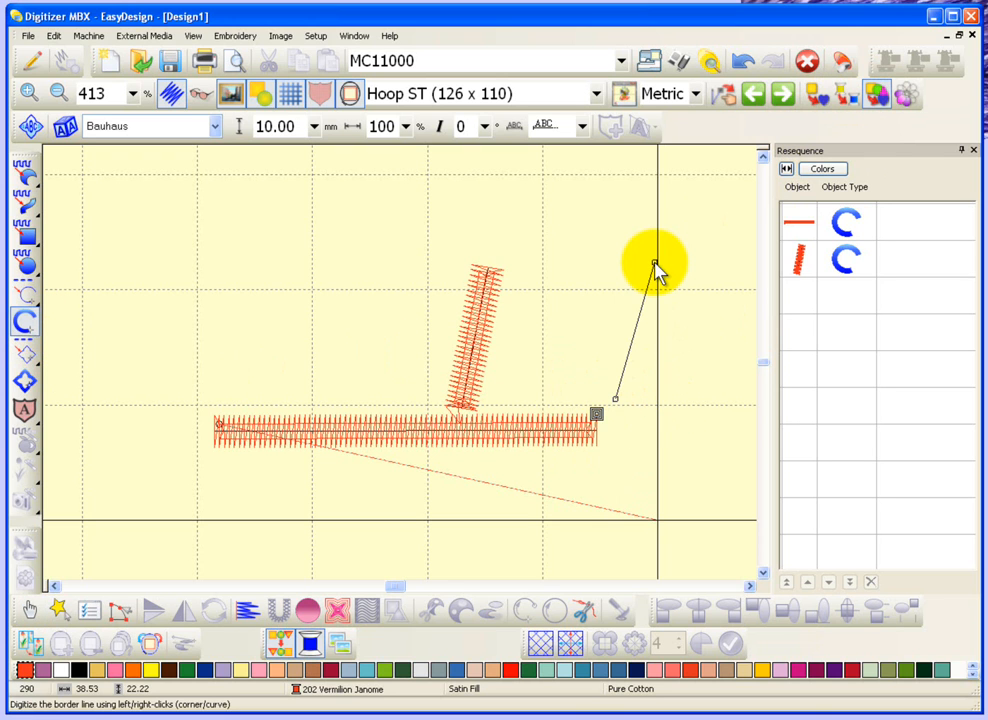
{"action": "key", "text": "Return"}
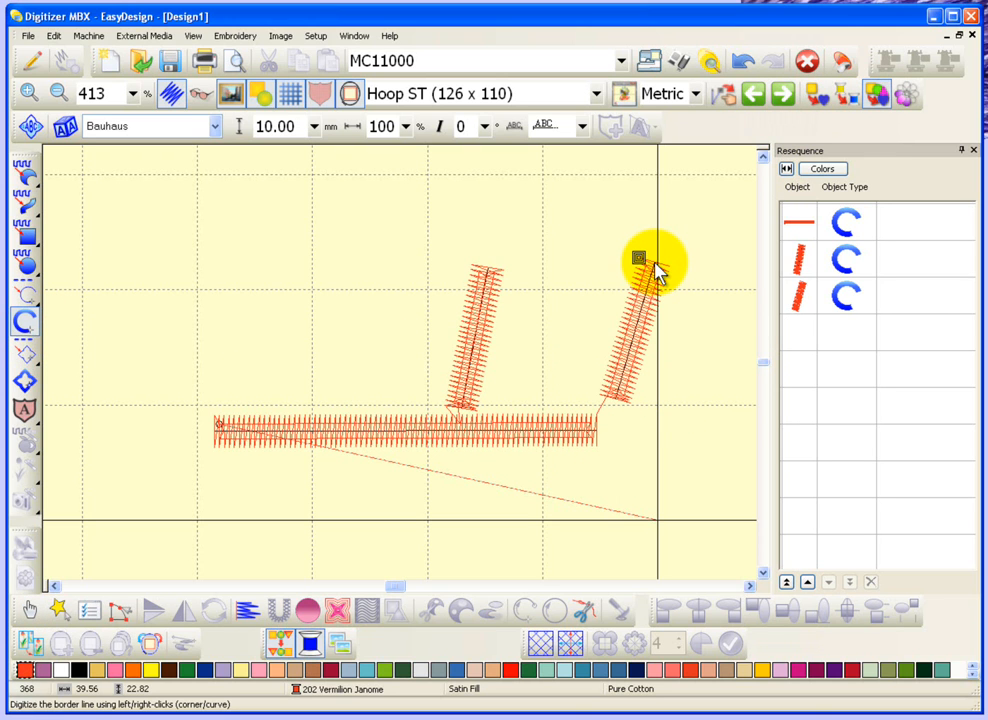